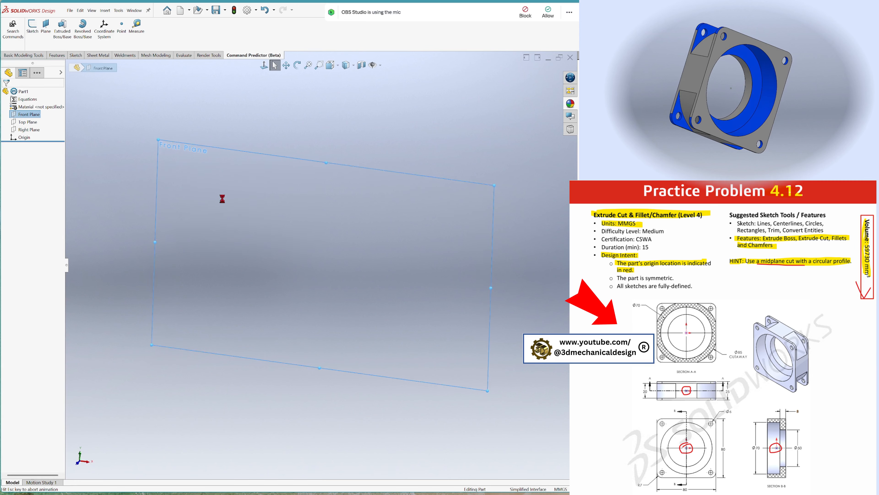
In a Front Plane sketch, draw two concentric circles centered on the origin, about 50 mm and 108 mm in diameter.
key(s)
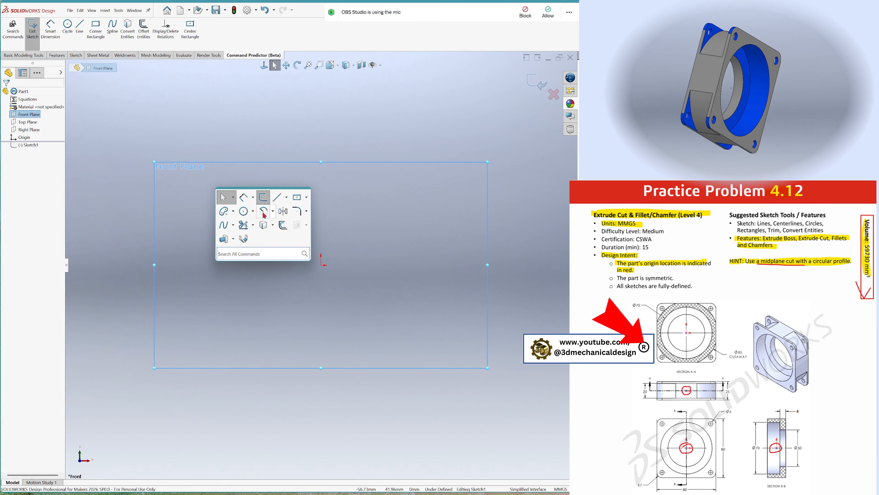
click(244, 211)
click(320, 265)
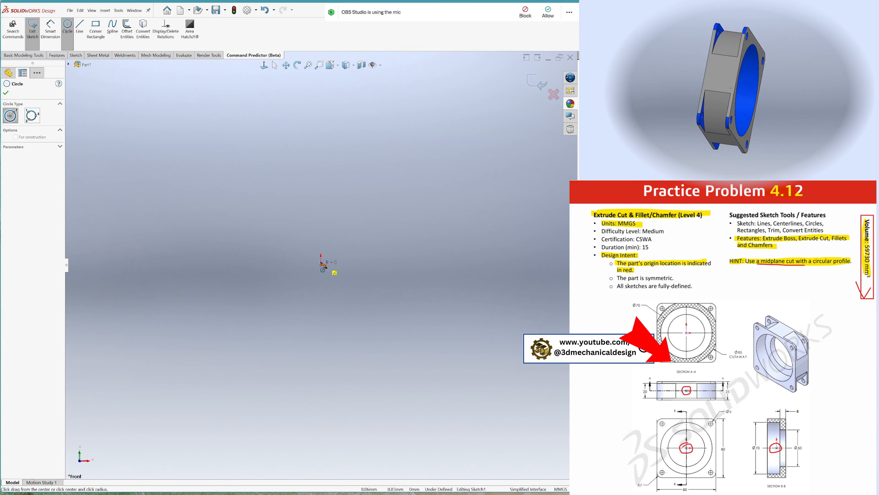
click(282, 240)
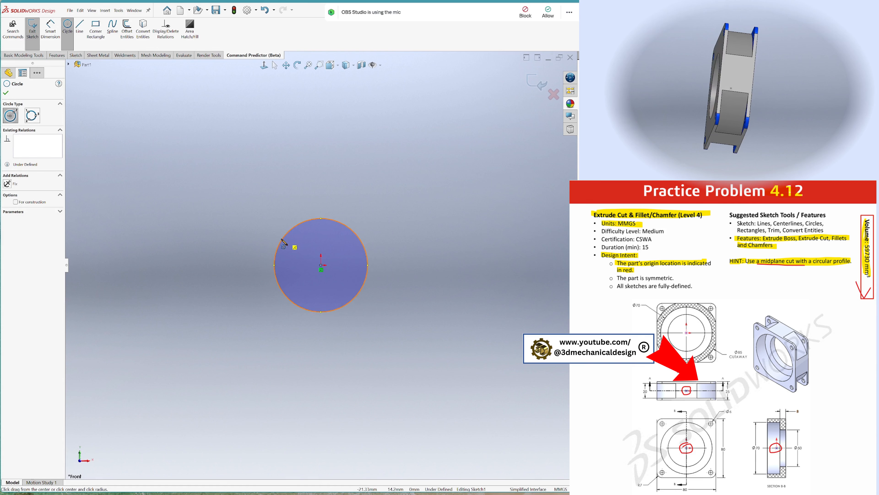
click(322, 266)
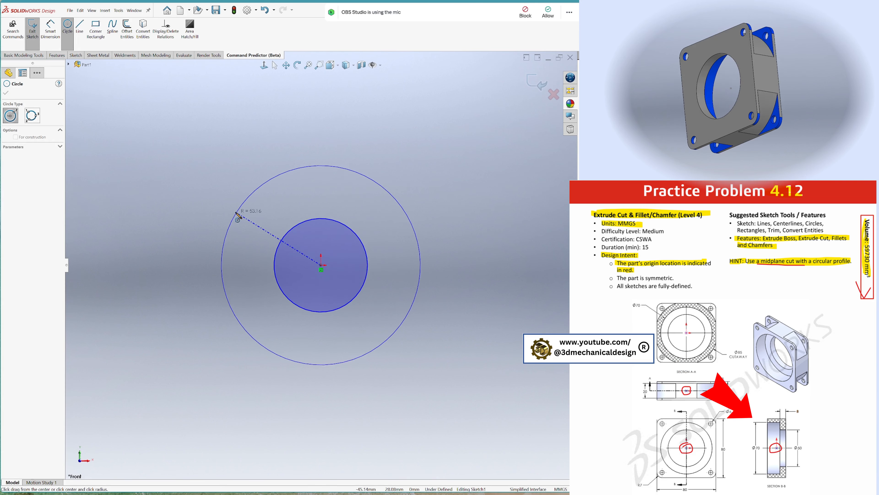
click(238, 217)
Dimension the inner circle's diameter as 50 mm.
key(s)
click(265, 227)
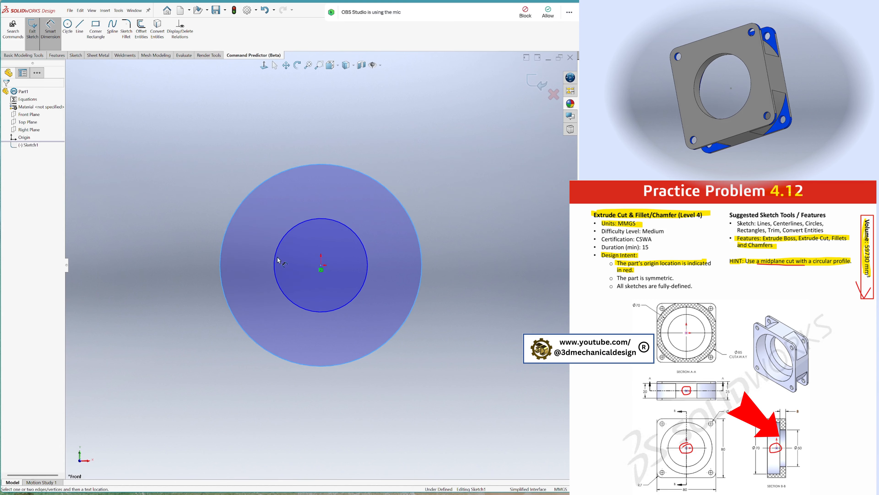
click(281, 291)
click(189, 286)
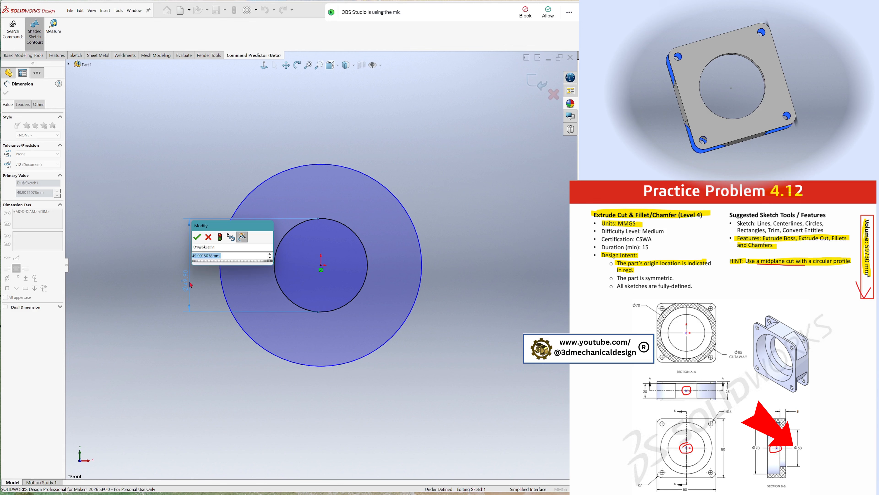
text(50)
key(Return)
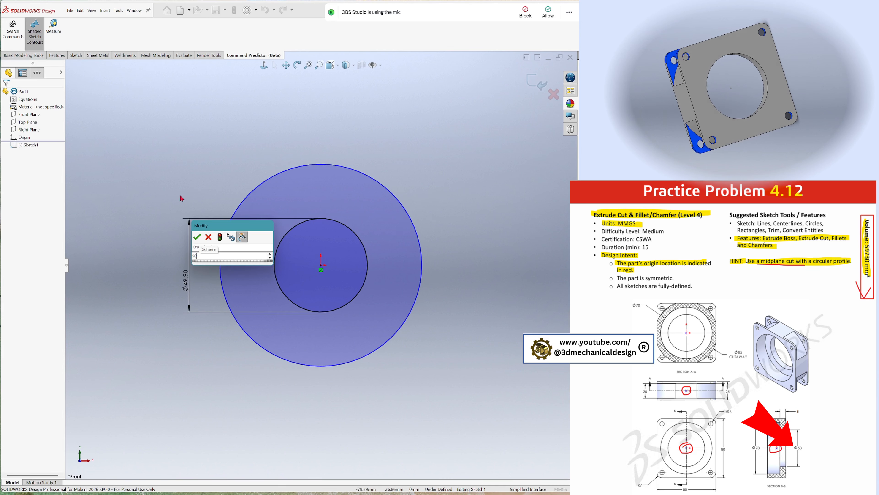
click(197, 237)
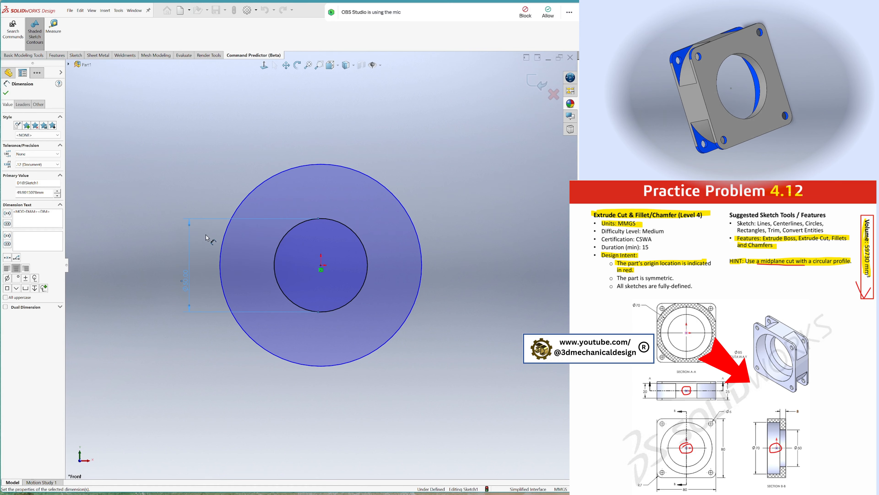
Dimension the outer circle's diameter as 85 mm.
click(239, 208)
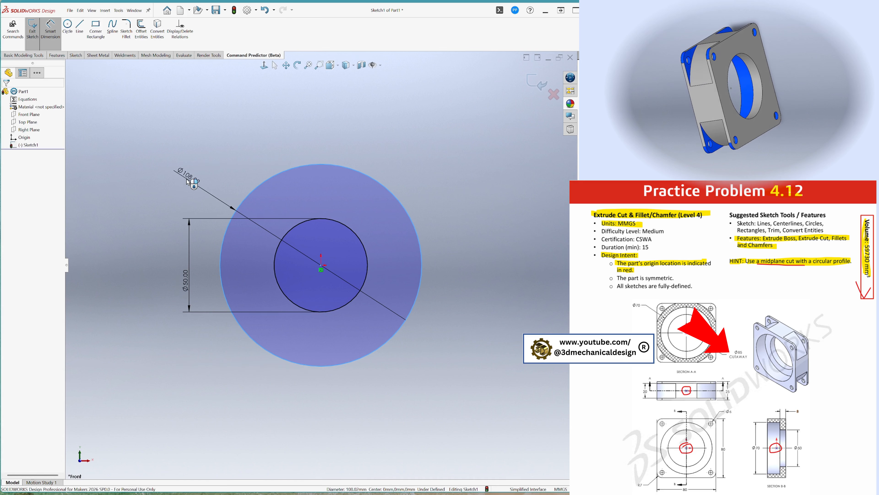
click(182, 185)
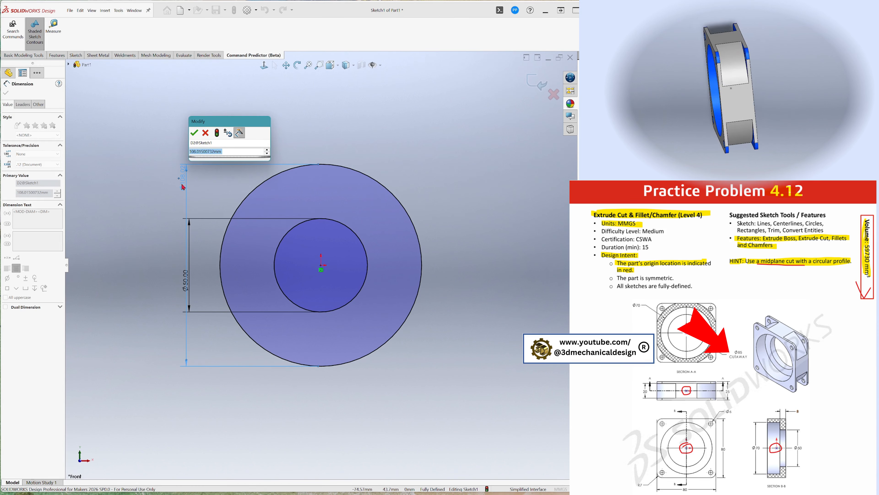
text(85)
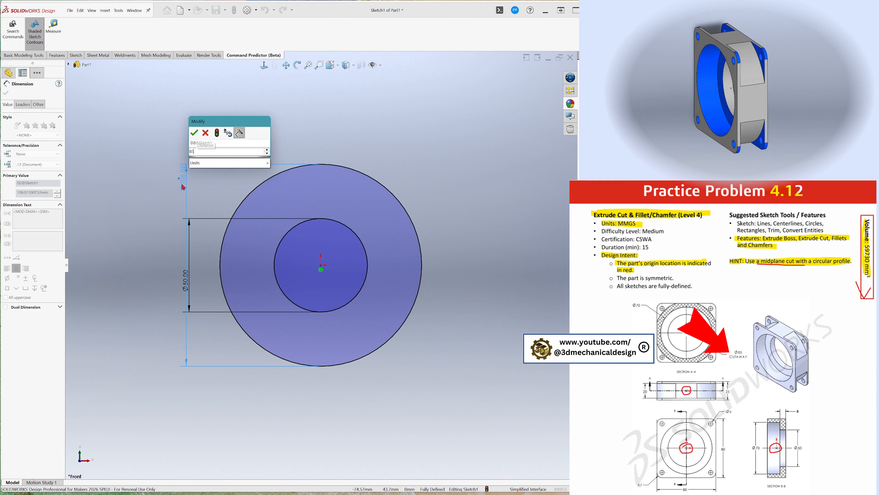
click(194, 132)
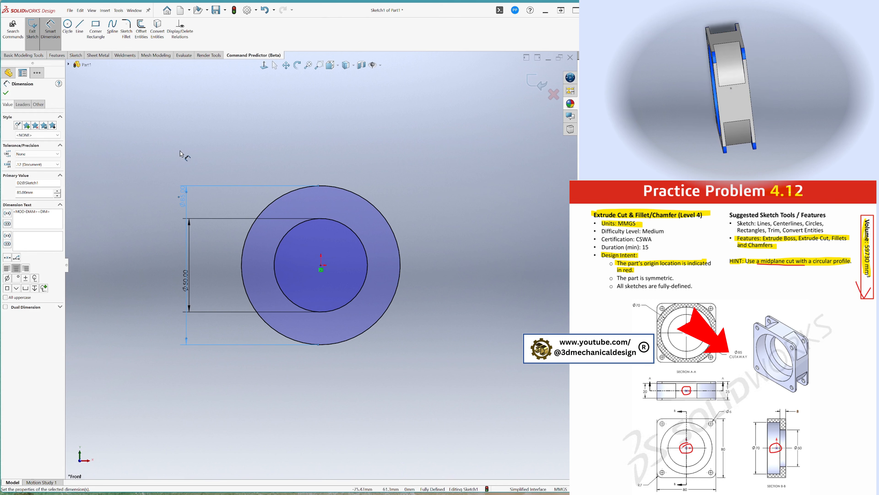
Sketch a center rectangle from the origin, about 86 mm wide, overlapping the outer circle.
key(s)
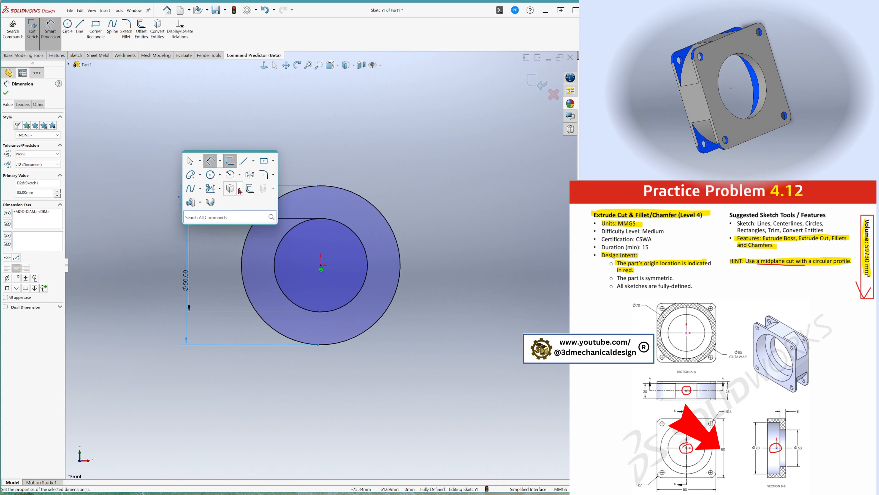
click(274, 161)
click(279, 181)
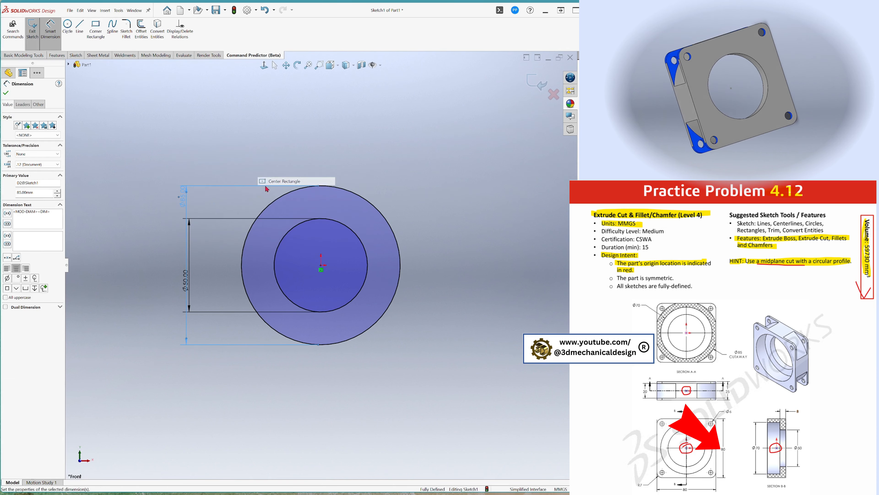
click(321, 266)
click(240, 200)
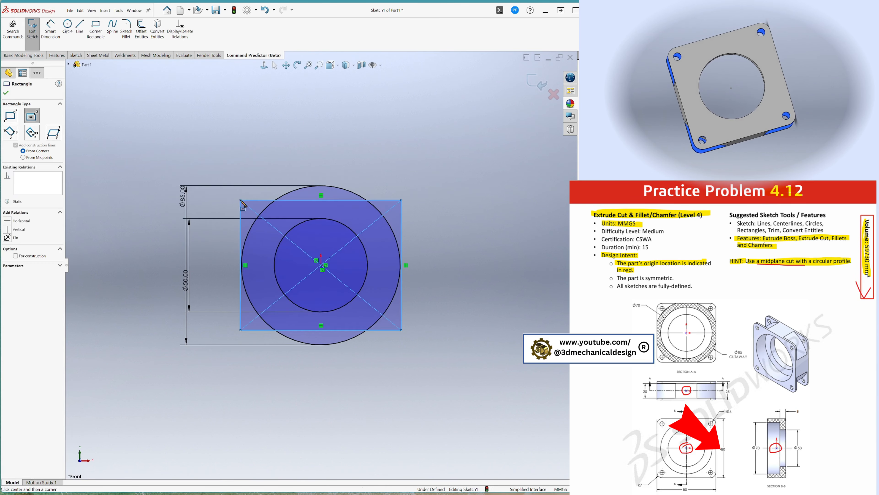
Dimension the rectangle's upper horizontal edge as 80 mm.
key(s)
click(293, 208)
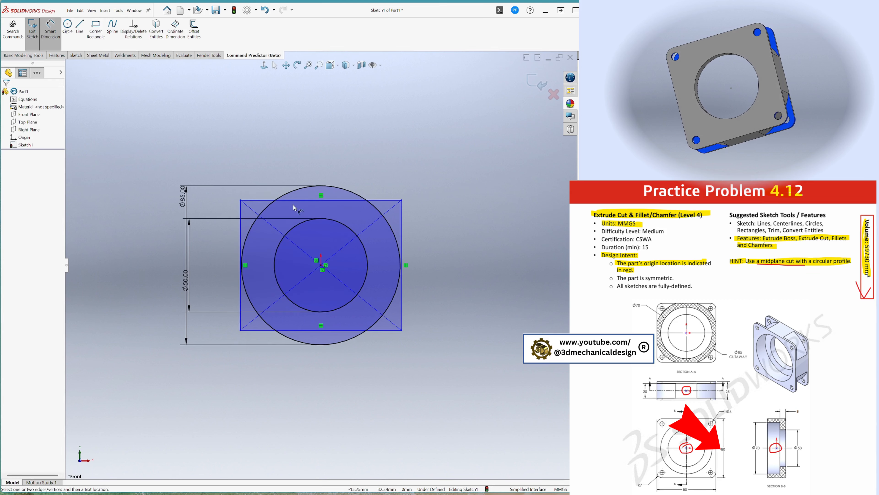
click(368, 204)
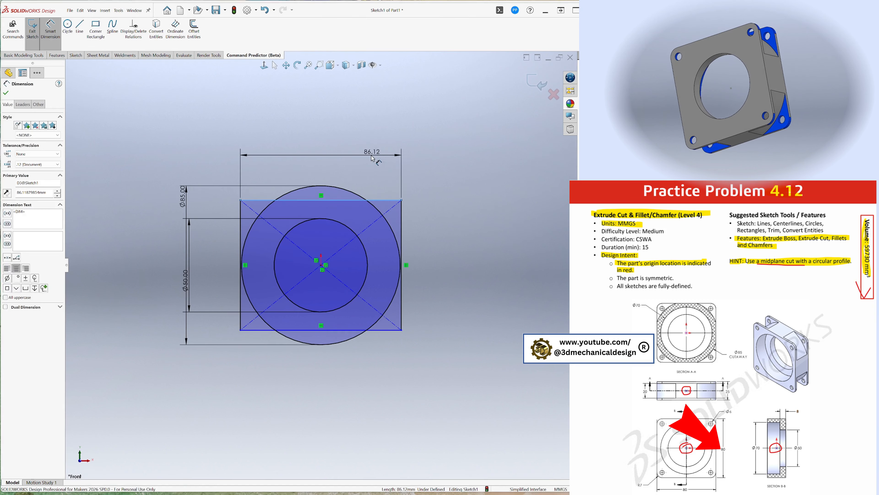
click(372, 158)
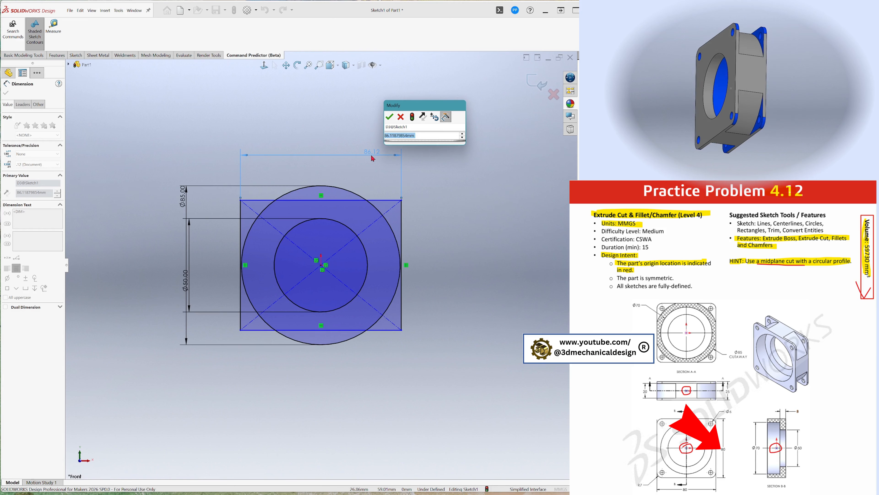
text(8)
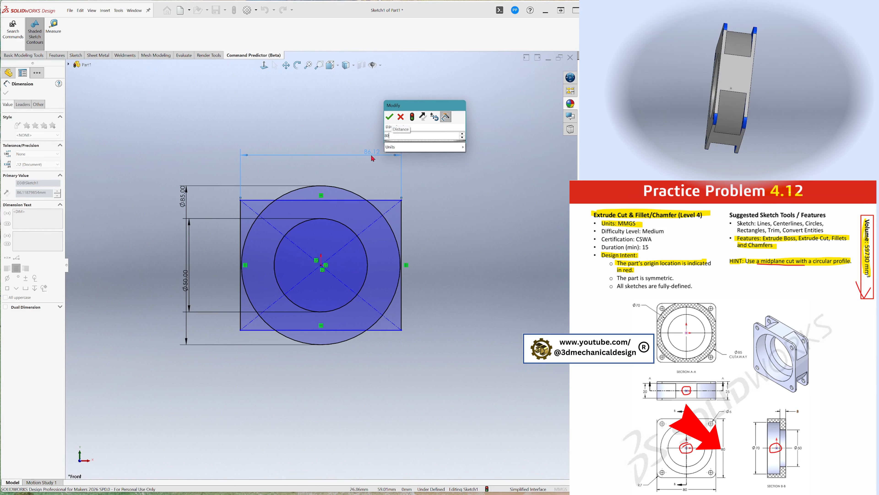
text(0)
key(Return)
key(Escape)
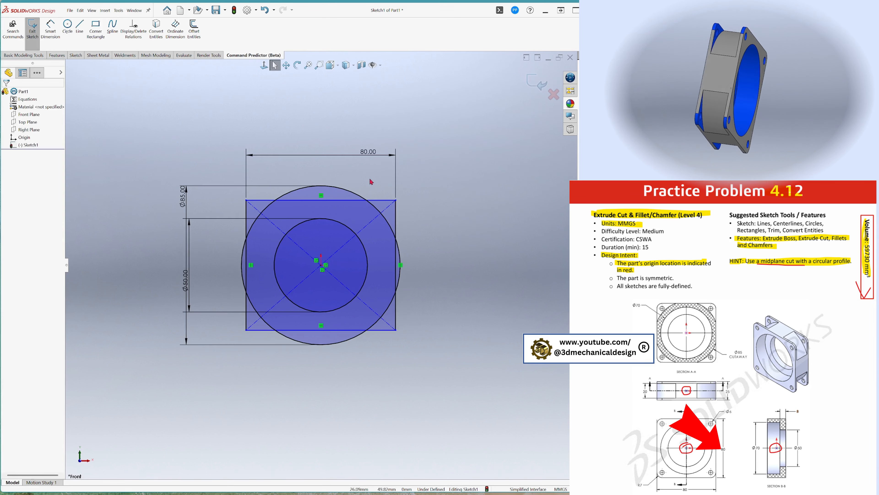
Add an Equal relation between one horizontal and one vertical edge of the rectangle to make it a square.
click(371, 202)
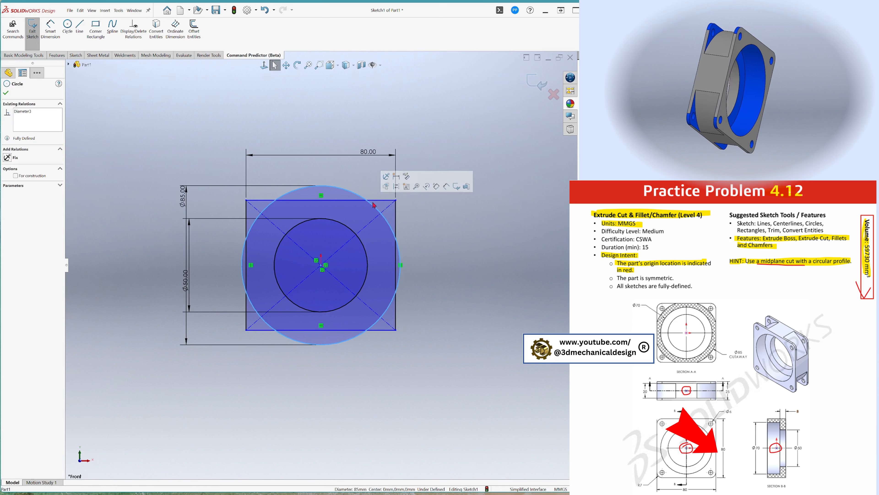
ctrl+click(396, 217)
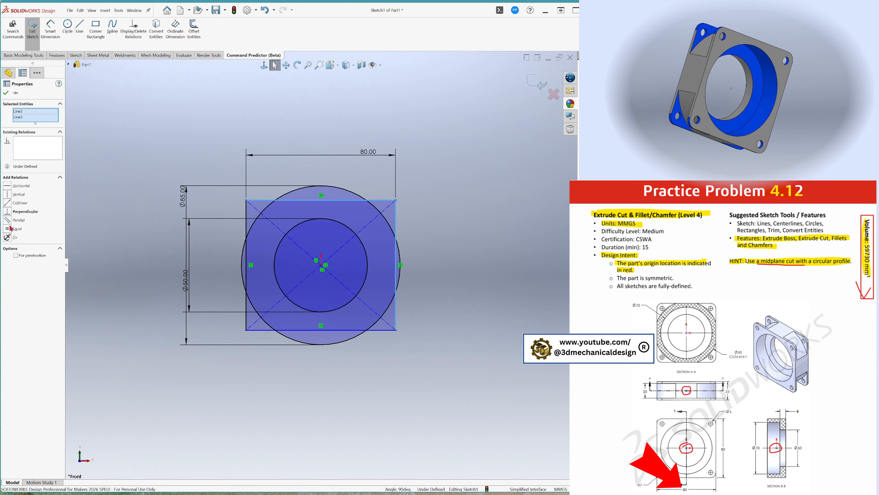
click(11, 228)
click(177, 136)
Power-trim the square's corners and the outer circle's protruding arcs, keeping trimmed entities as construction geometry, to leave a circle with four flats.
key(s)
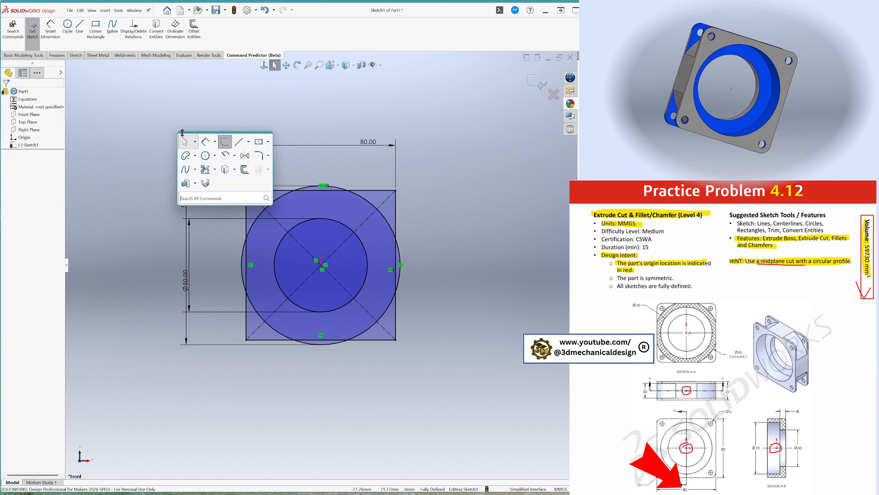
click(216, 169)
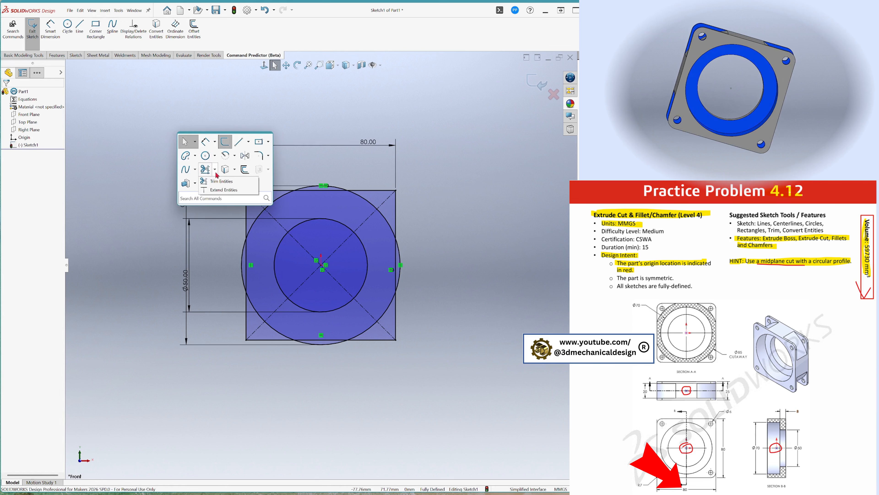
click(221, 182)
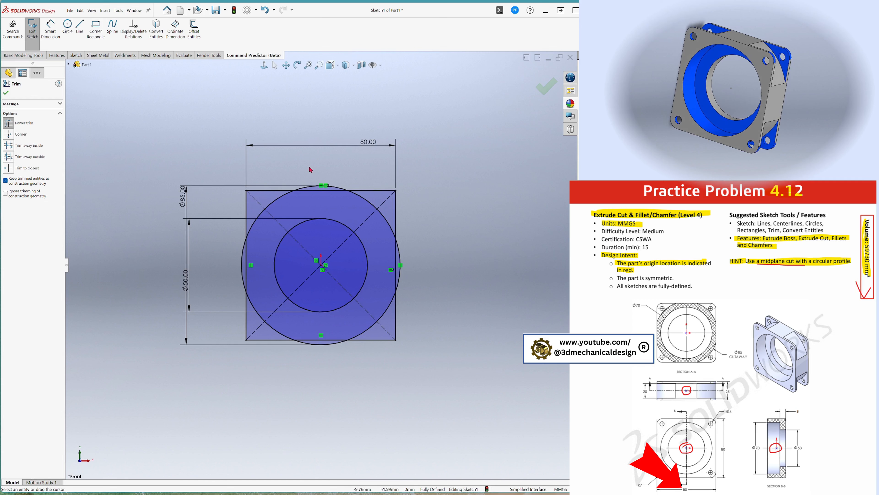
drag(349, 184, 253, 205)
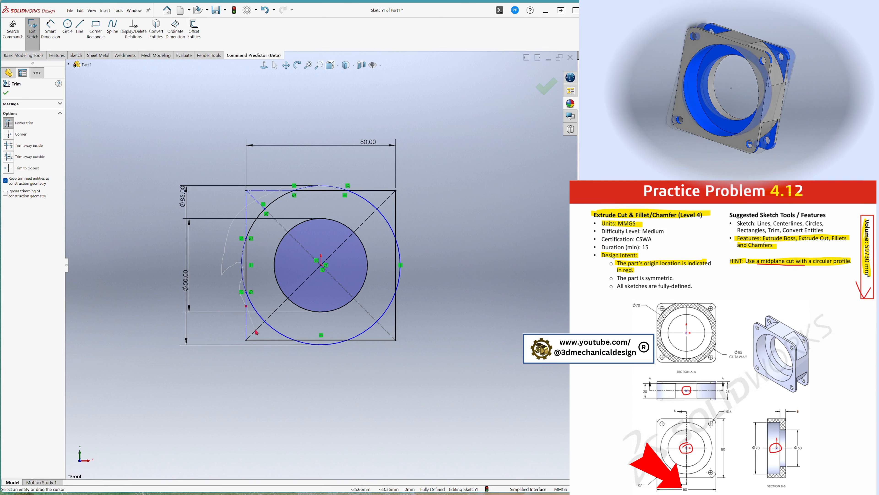
drag(314, 348, 400, 325)
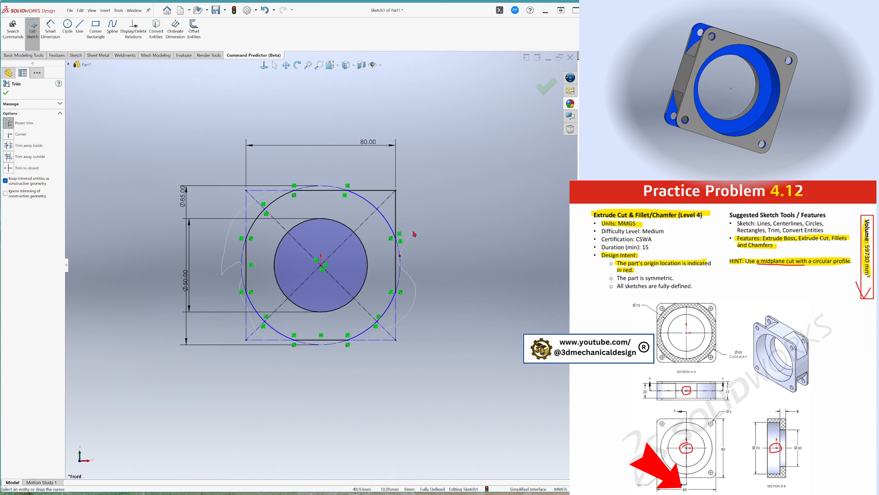
drag(415, 234, 364, 187)
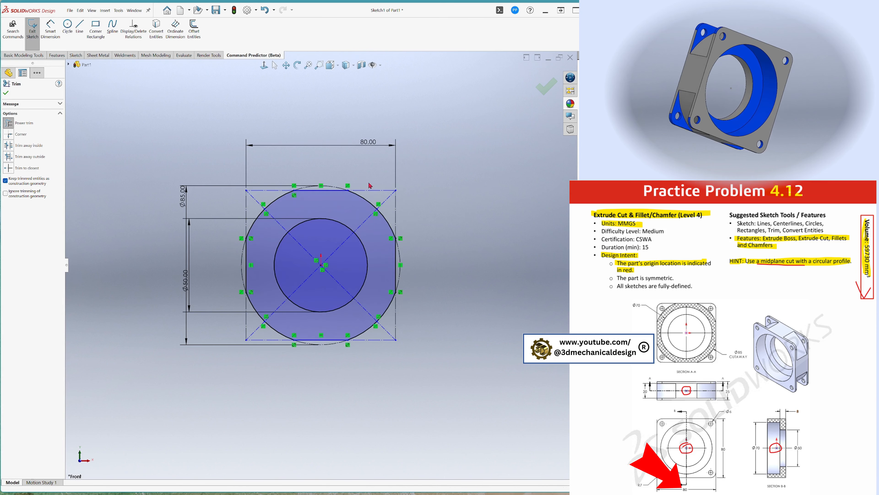
key(Escape)
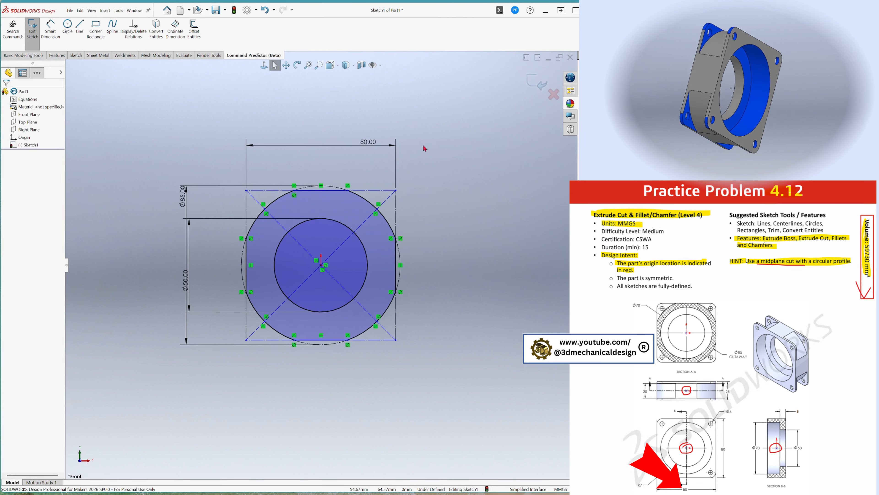
Dimension the vertical distance from the origin to the profile's upper flat edge to fully define the sketch.
key(s)
click(434, 154)
click(333, 190)
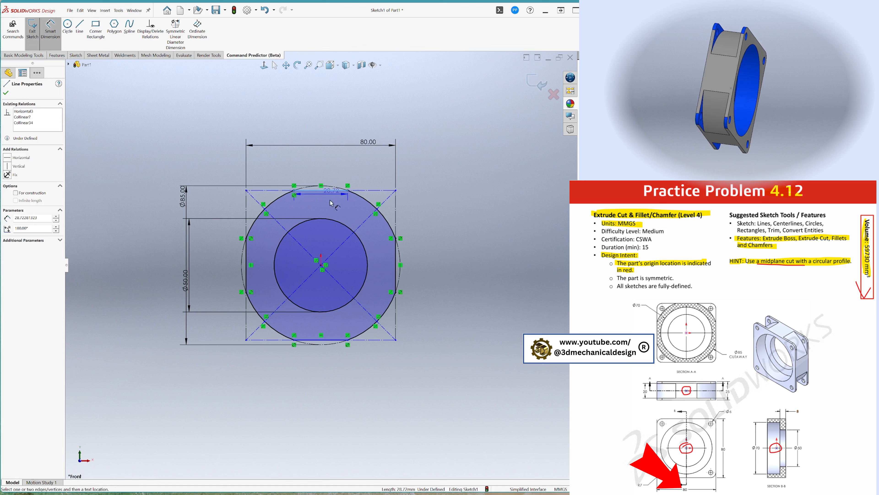
click(321, 265)
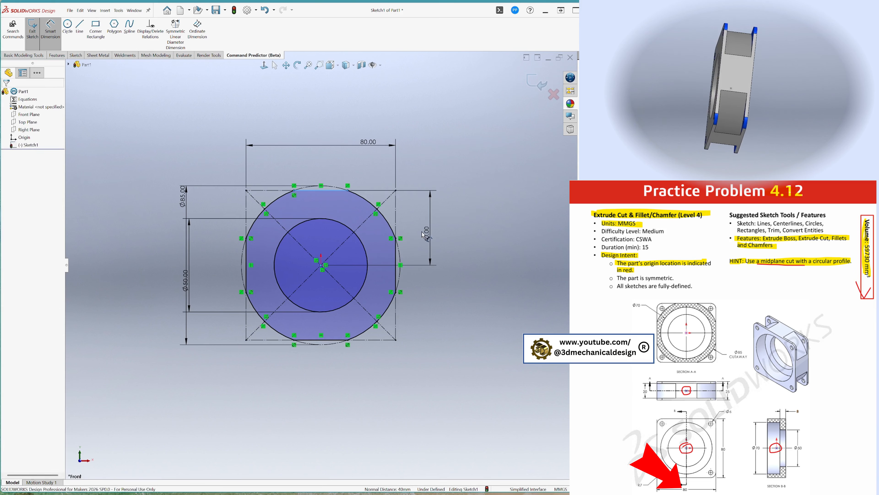
click(427, 236)
click(437, 194)
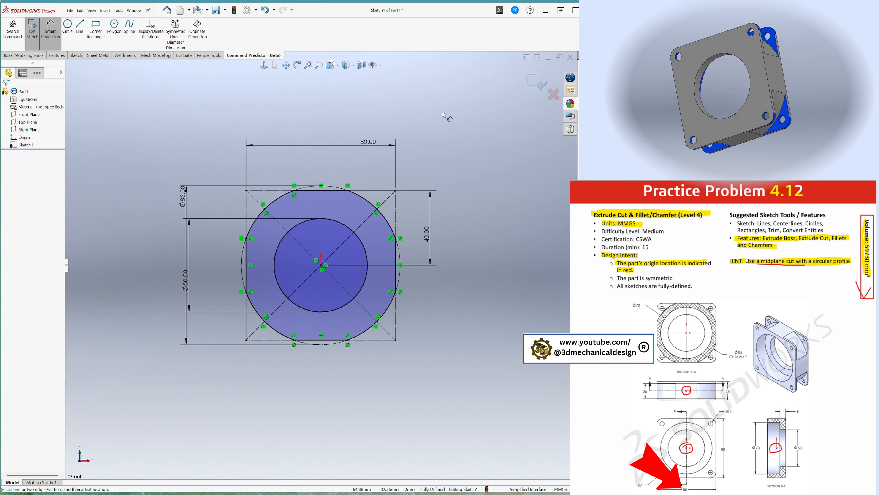
Extrude the flat-sided ring profile 25 mm using the Mid Plane end condition.
key(s)
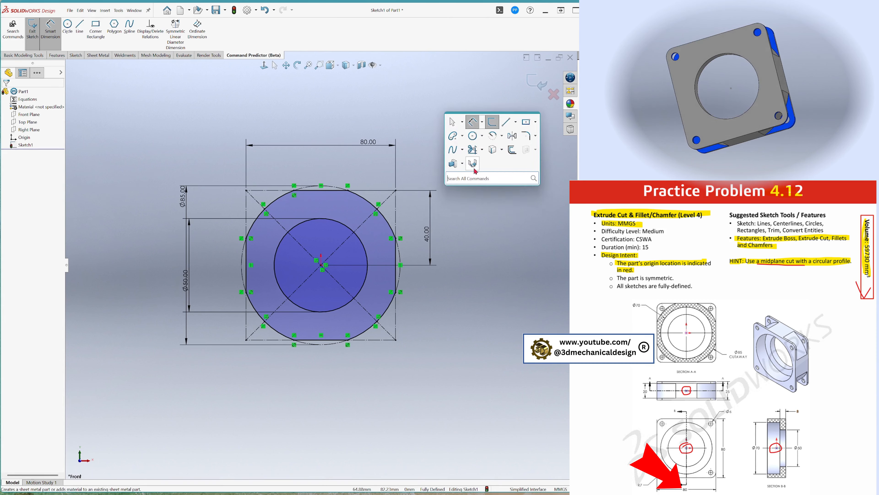
click(462, 163)
click(476, 176)
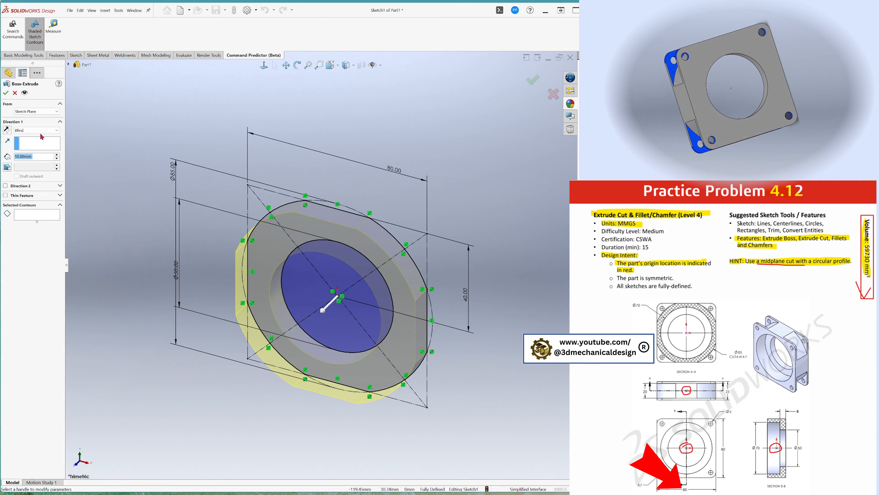
click(40, 131)
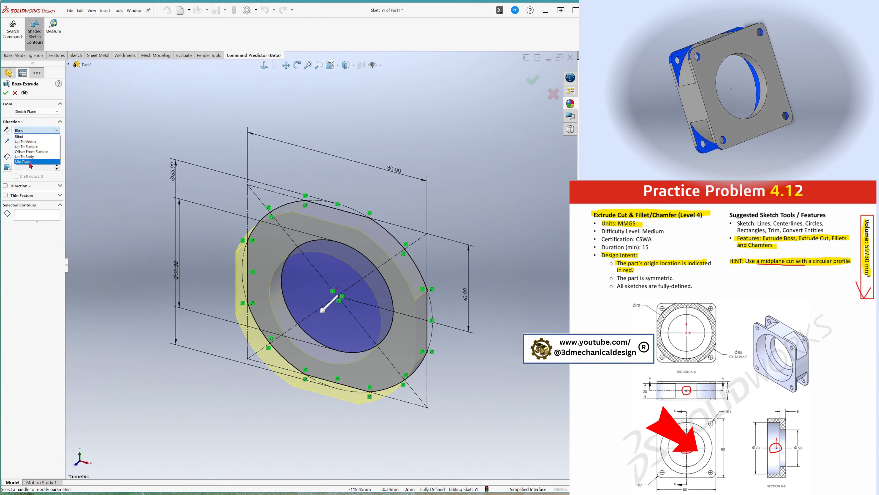
click(43, 162)
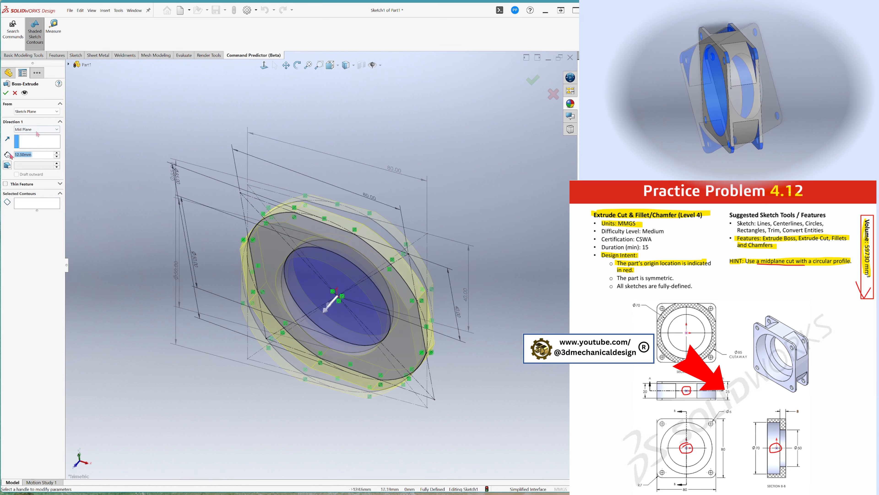
text(2)
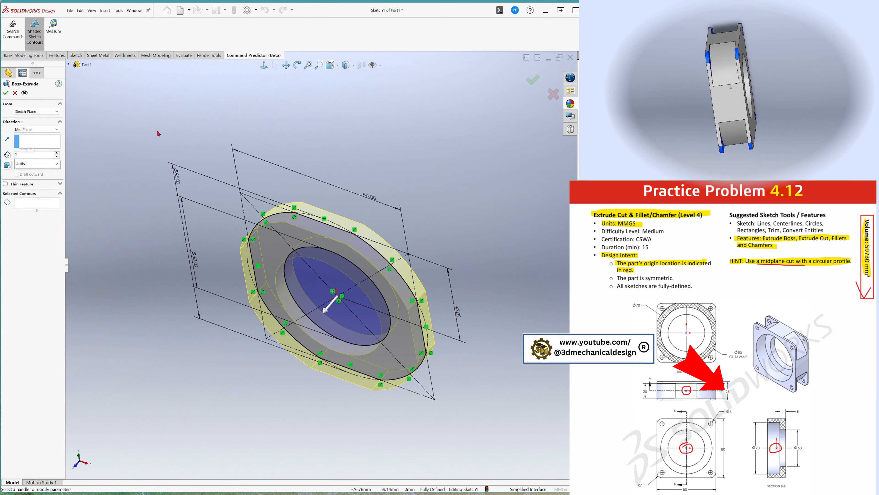
text(5)
key(Return)
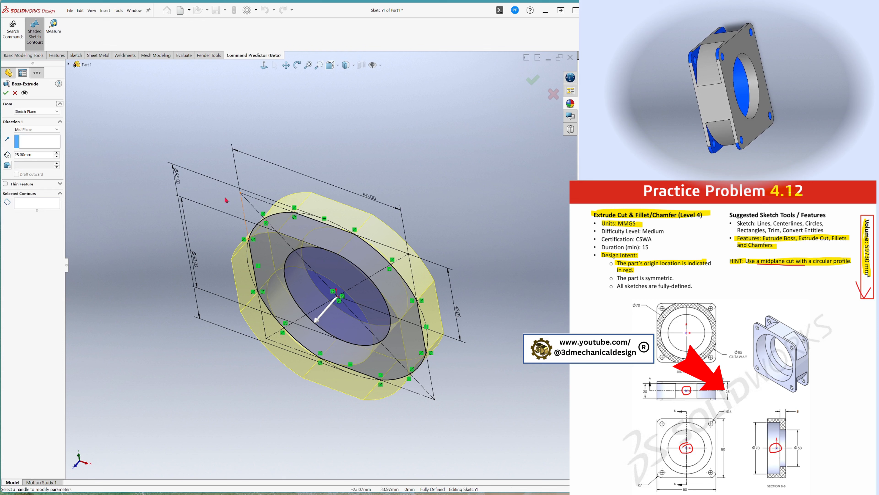
click(6, 92)
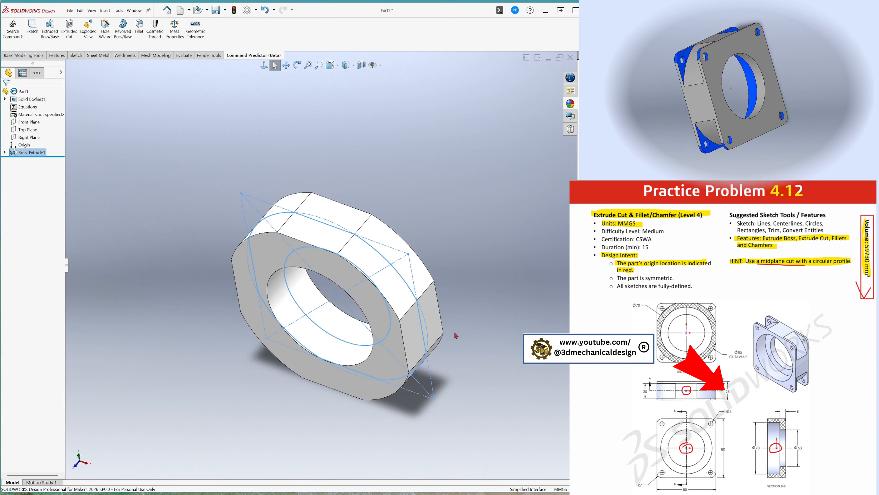
Start a sketch on the Front Plane and draw an origin-centred circle about 61.5 mm in diameter.
scroll(457, 336, up, 3)
middle_drag(457, 336, 440, 323)
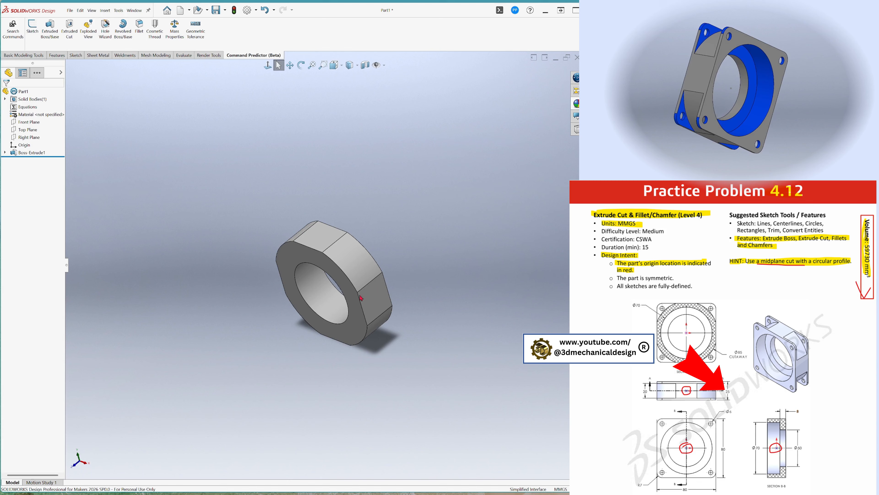
scroll(355, 299, down, 3)
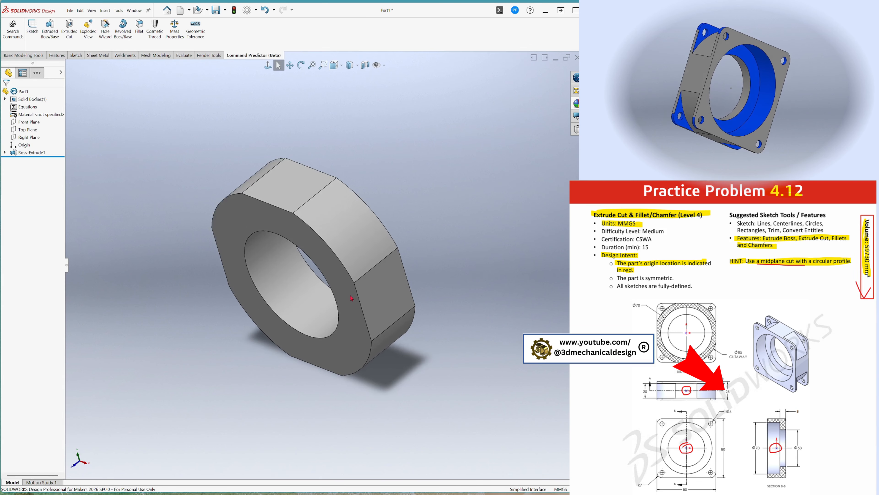
mouse_move(351, 298)
middle_down()
mouse_move(383, 290)
mouse_move(369, 275)
mouse_move(372, 264)
mouse_move(409, 250)
mouse_move(424, 222)
mouse_move(391, 239)
middle_up()
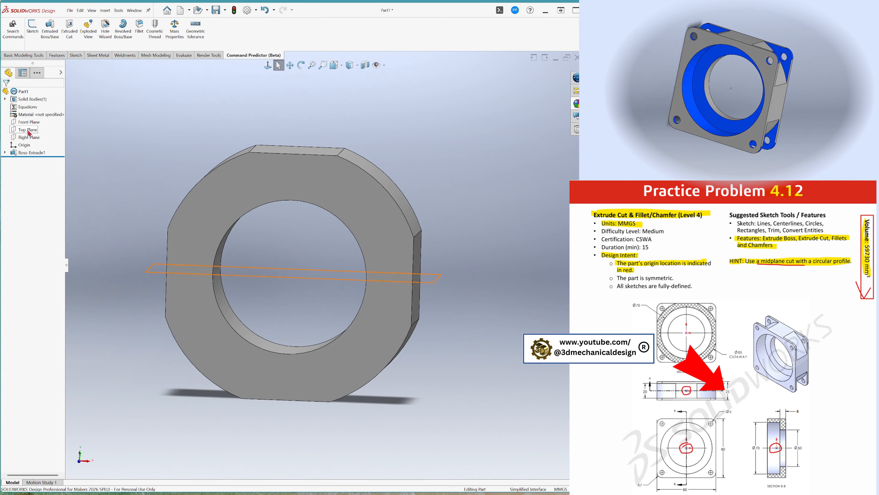
click(29, 122)
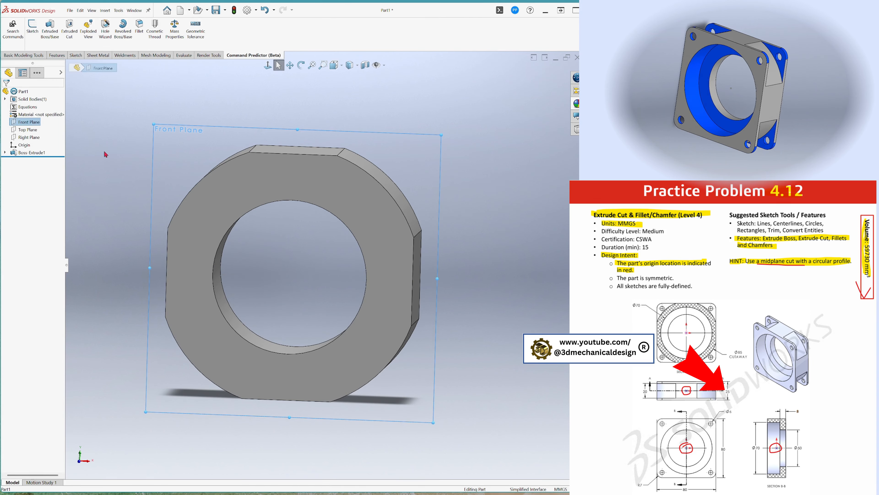
key(s)
click(134, 175)
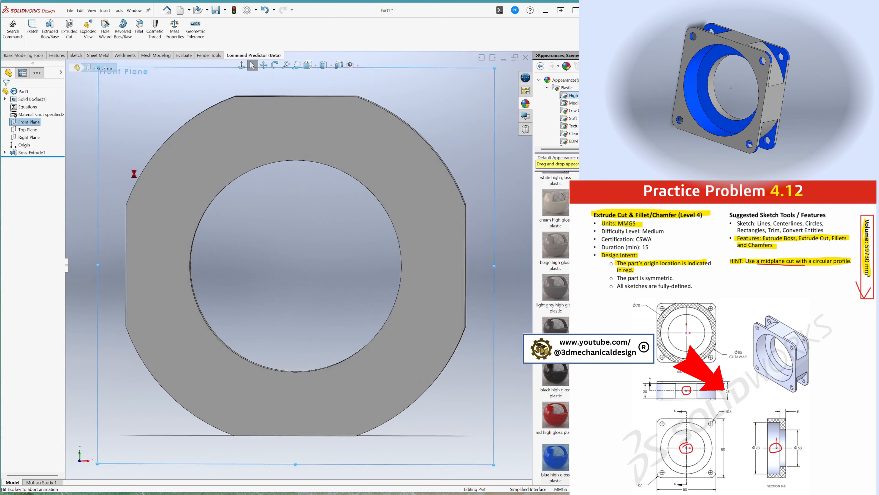
key(s)
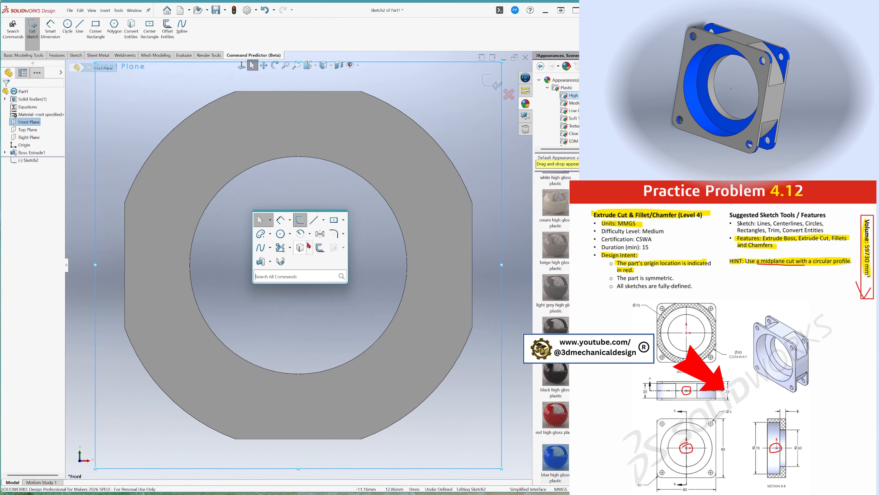
click(282, 234)
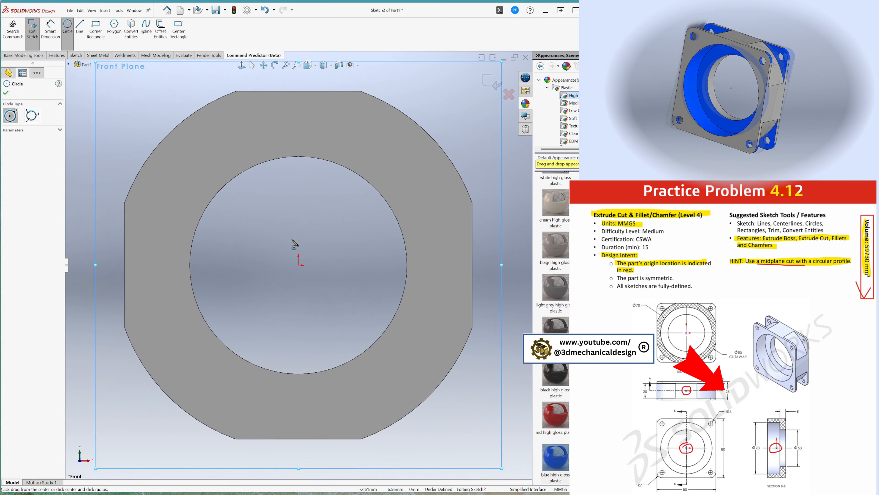
click(299, 264)
click(262, 141)
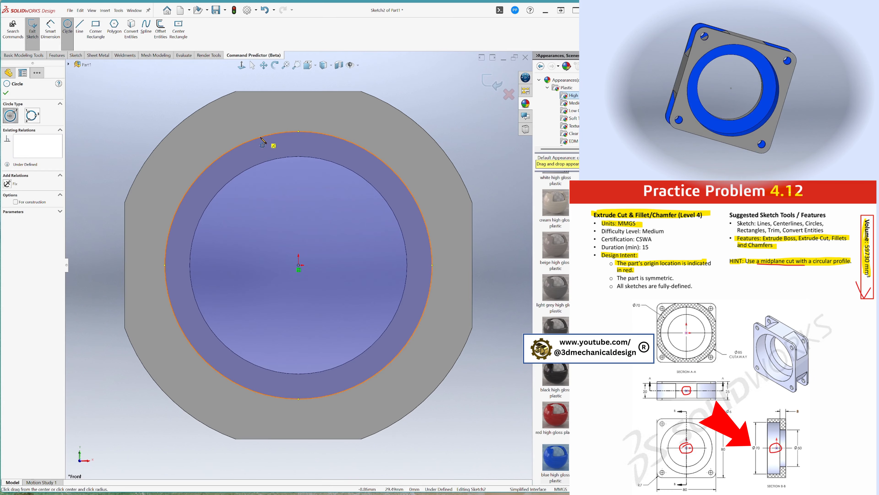
Dimension the circle's diameter as 70 mm.
key(s)
click(290, 148)
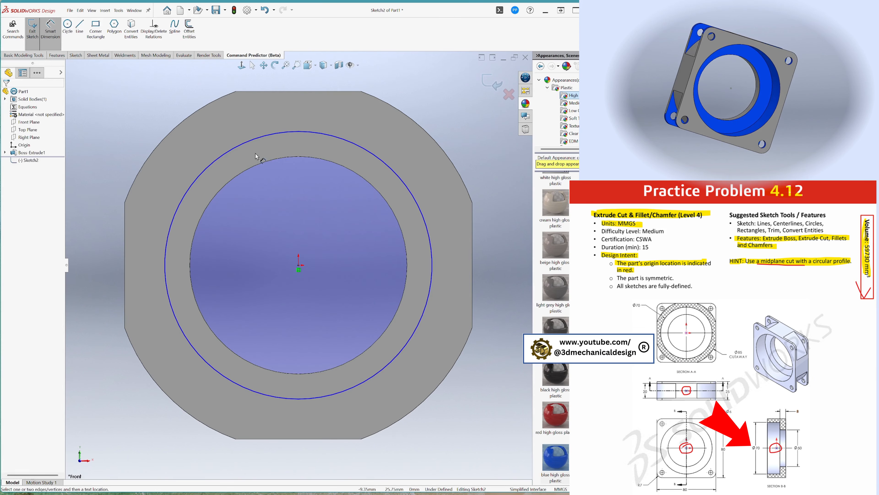
click(234, 150)
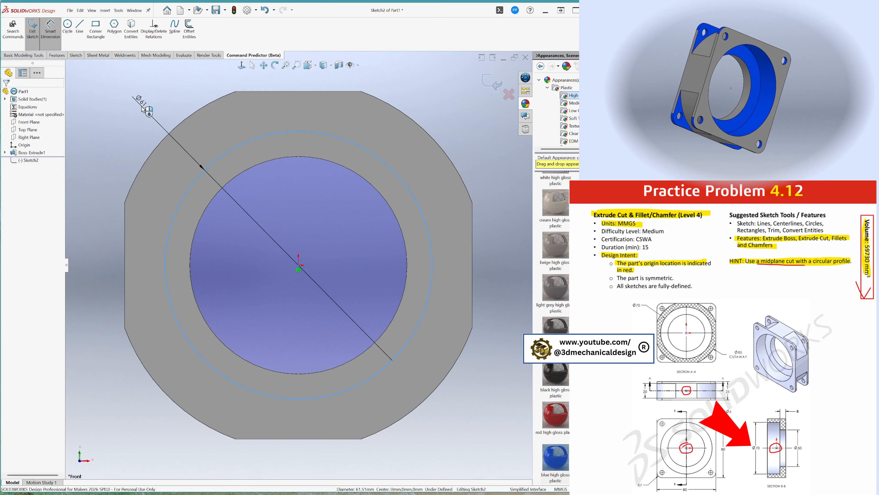
click(142, 108)
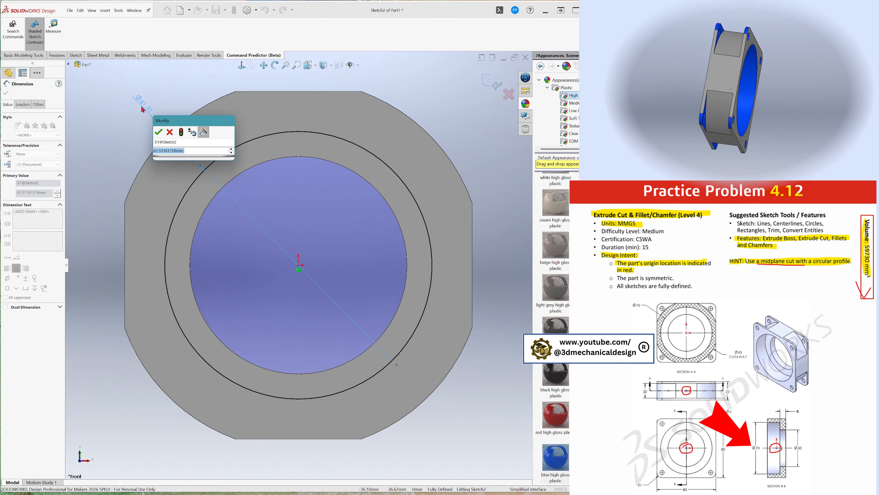
text(70)
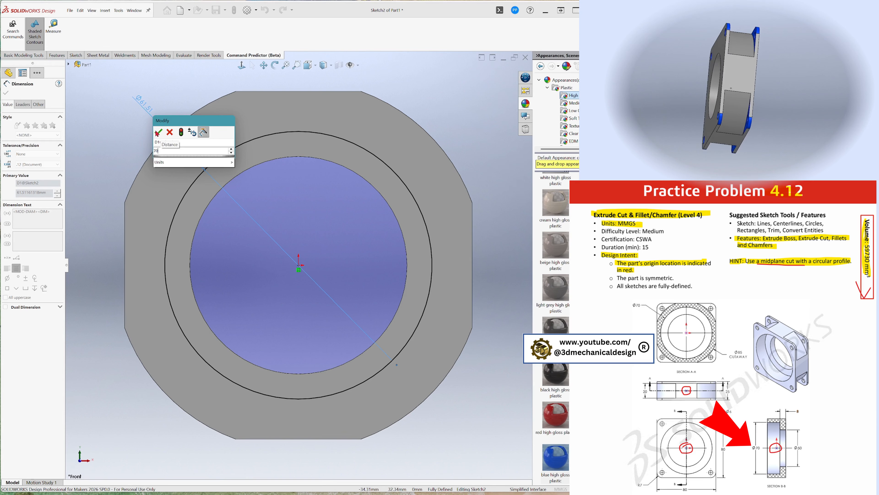
click(156, 132)
Start an Extruded Cut from the circle sketch with a Blind depth of 4.5 mm in Direction 1.
scroll(225, 187, up, 4)
middle_drag(244, 205, 233, 167)
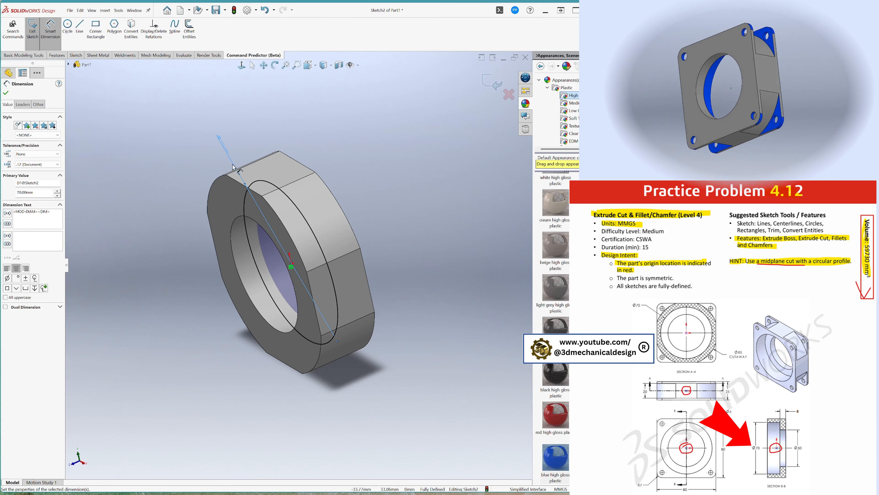
key(Escape)
key(s)
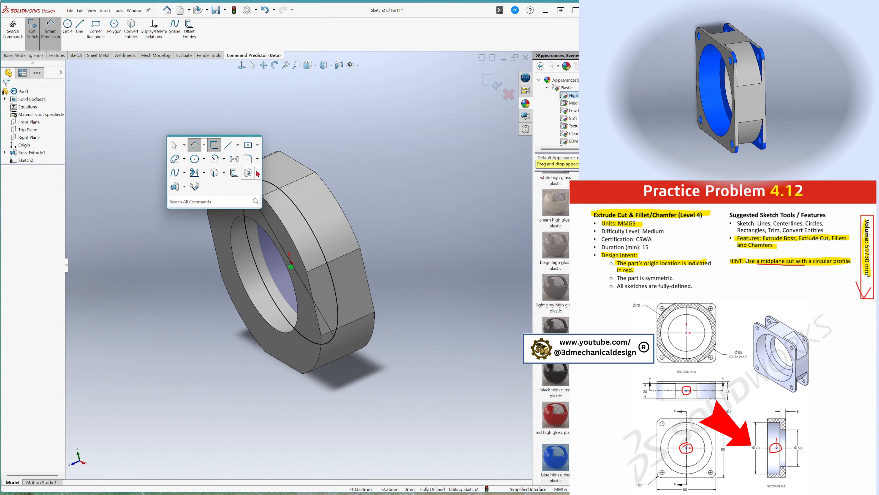
click(249, 173)
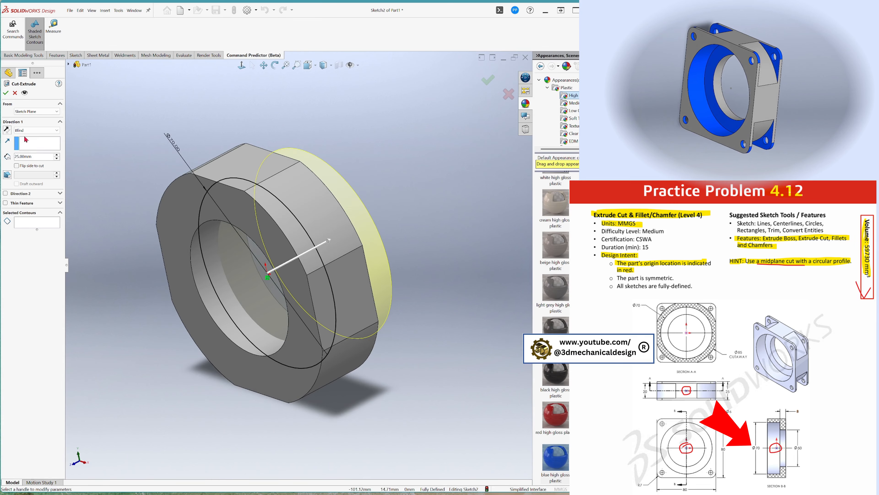
click(30, 130)
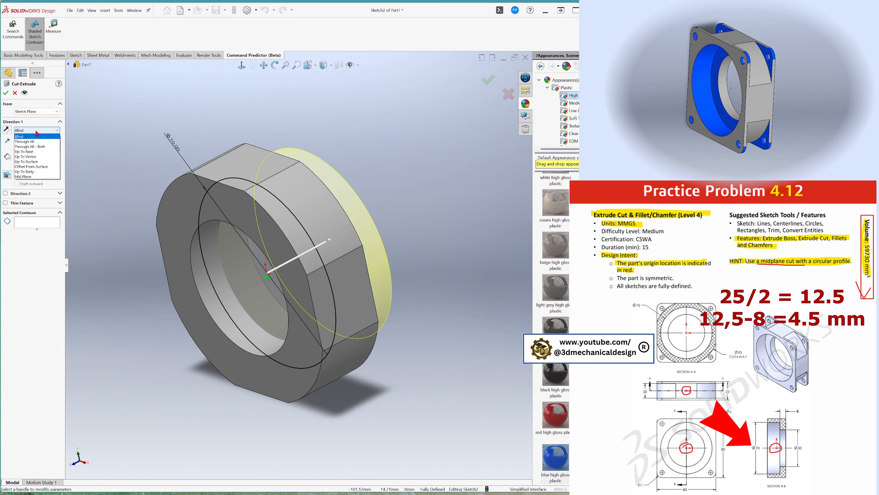
click(31, 136)
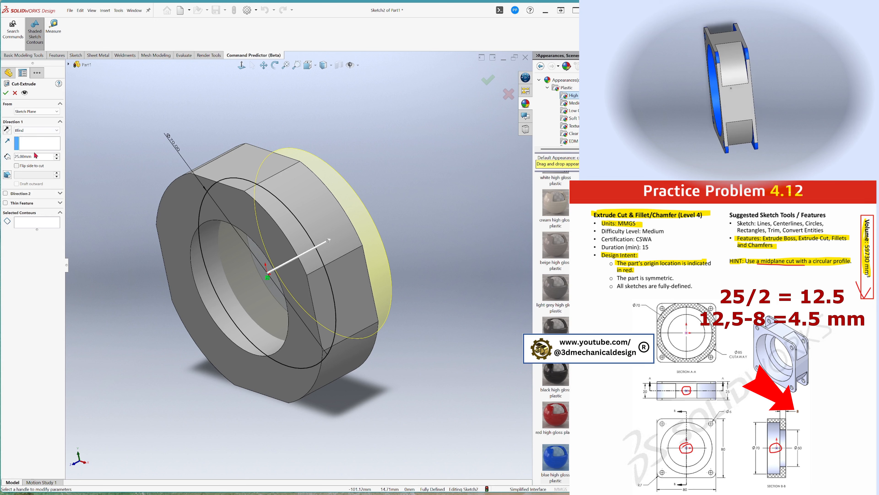
click(38, 156)
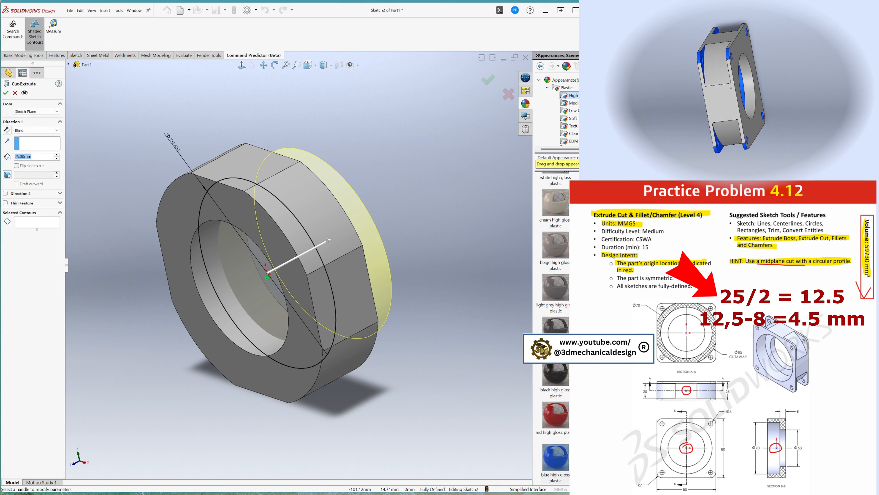
text(4)
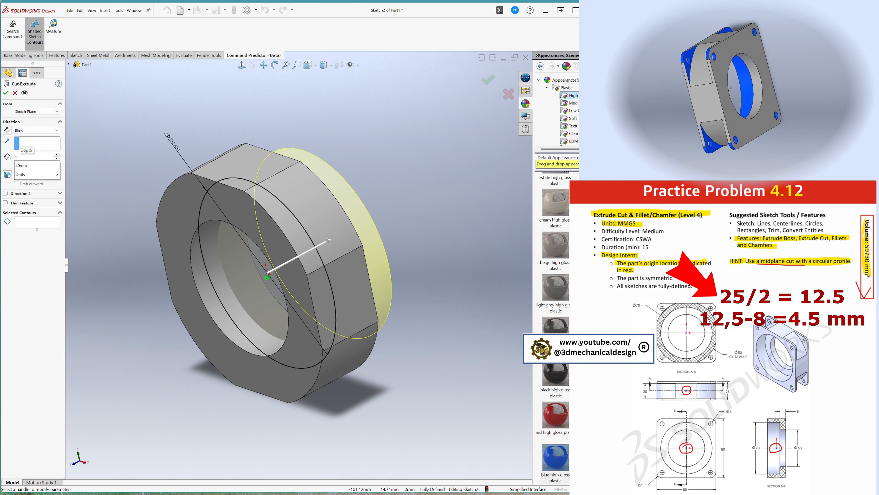
text(.5)
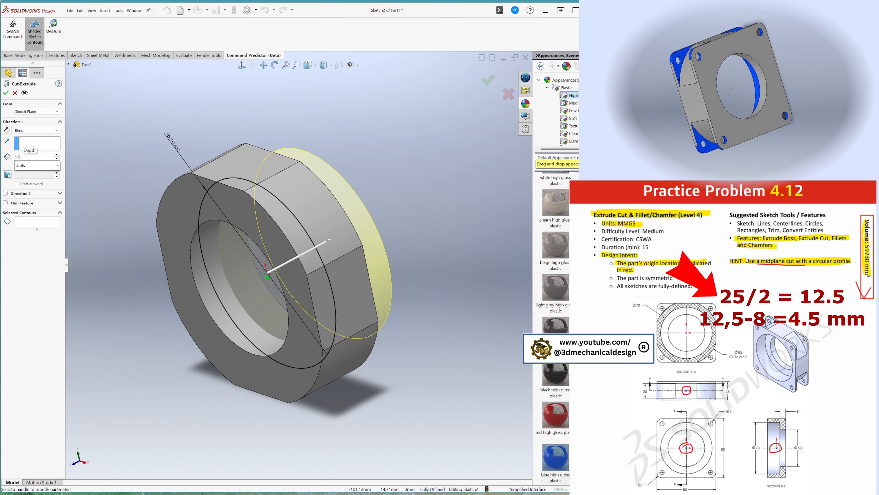
Enable Direction 2 of the cut with the Through All end condition and finish the counterbore.
click(92, 133)
middle_drag(93, 133, 64, 152)
click(5, 193)
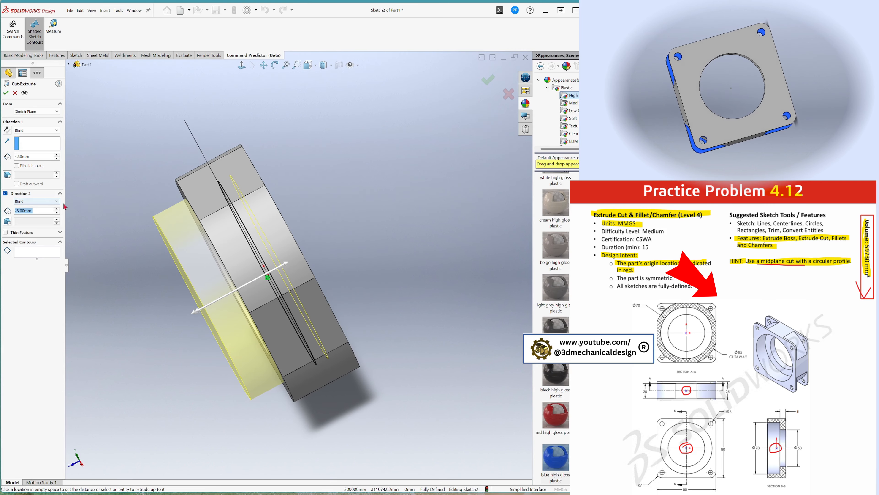
click(57, 203)
click(33, 212)
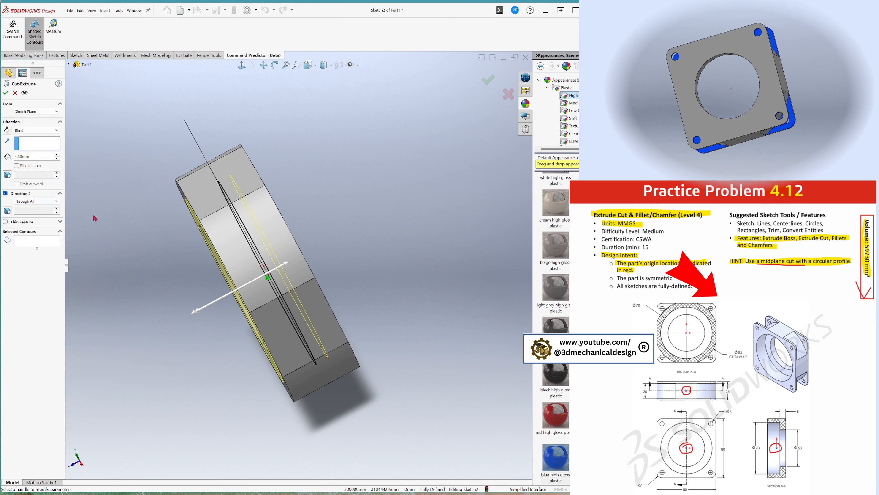
middle_drag(167, 235, 160, 209)
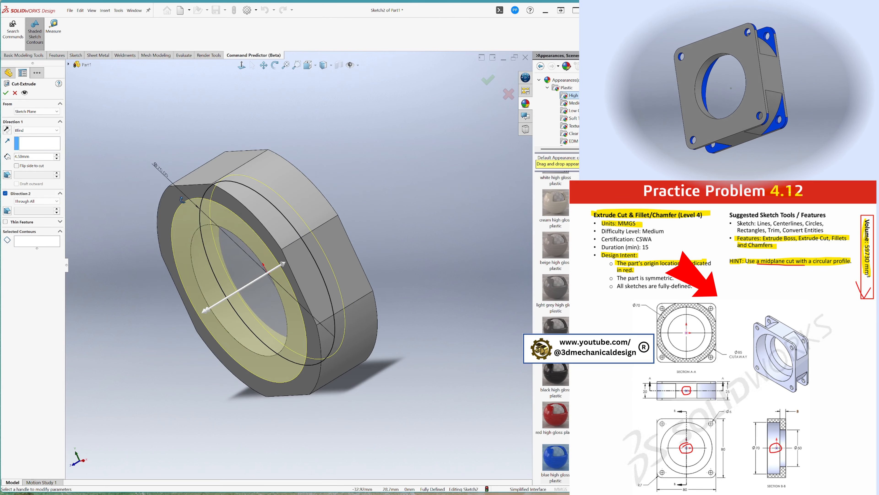
click(8, 95)
Check the remaining wall thickness between the counterbore's floor and the ring's opposite outer face.
middle_drag(204, 308, 240, 304)
click(248, 259)
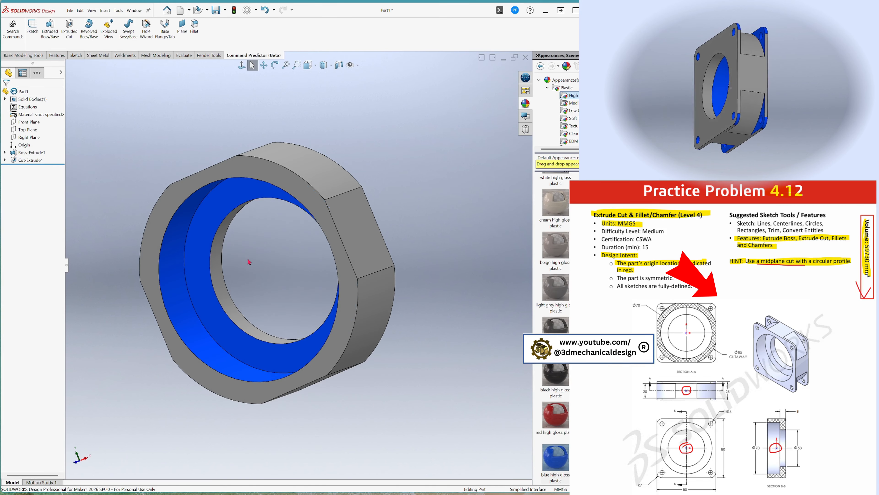
click(228, 209)
middle_drag(228, 209, 166, 220)
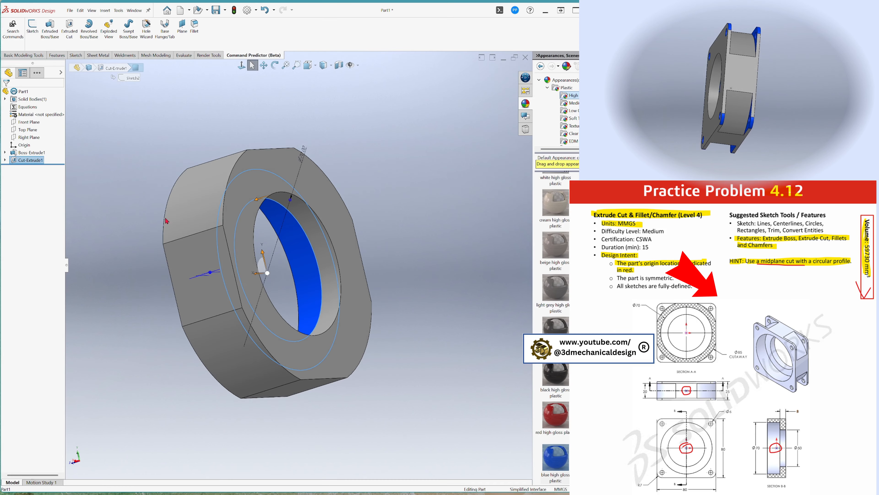
click(269, 165)
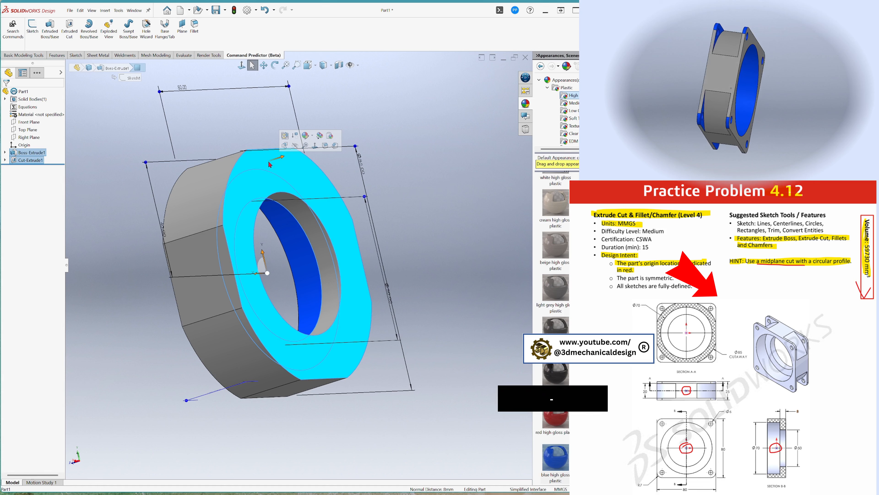
middle_drag(256, 288, 294, 289)
click(369, 198)
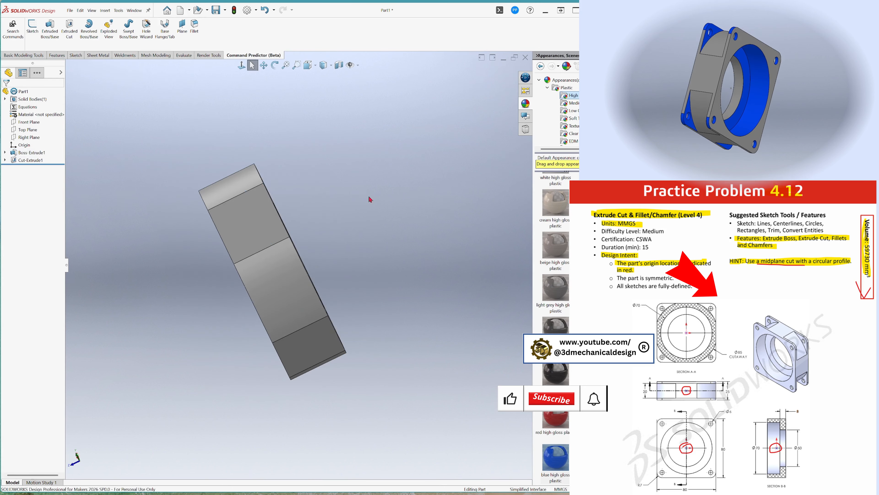
Start a sketch on the ring's flat end face on the counterbore side, viewed face-on.
middle_drag(235, 221, 297, 199)
click(295, 195)
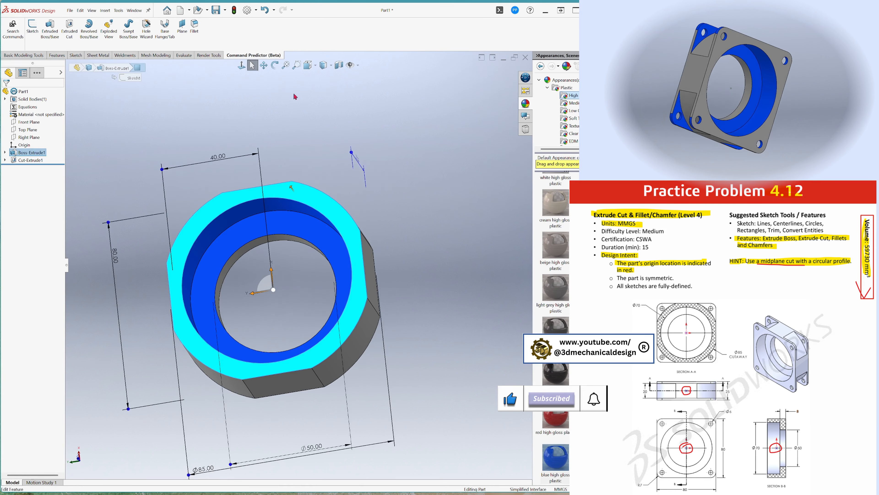
click(243, 65)
scroll(230, 108, up, 6)
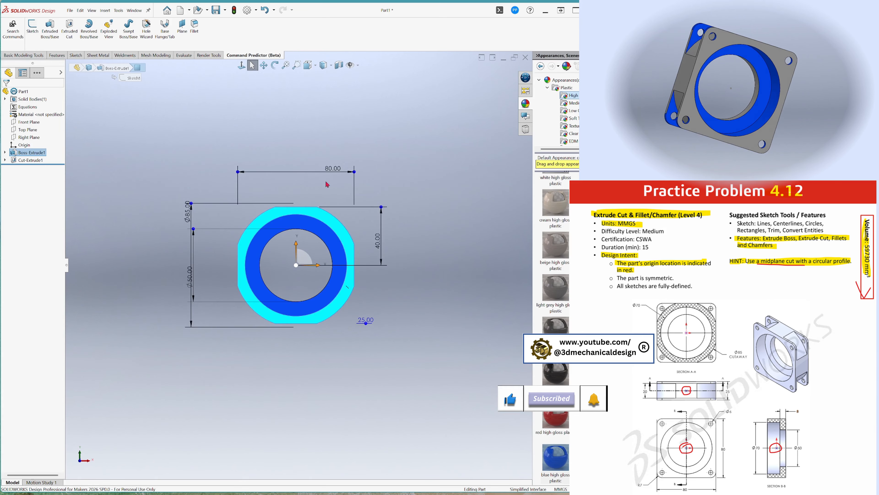
key(s)
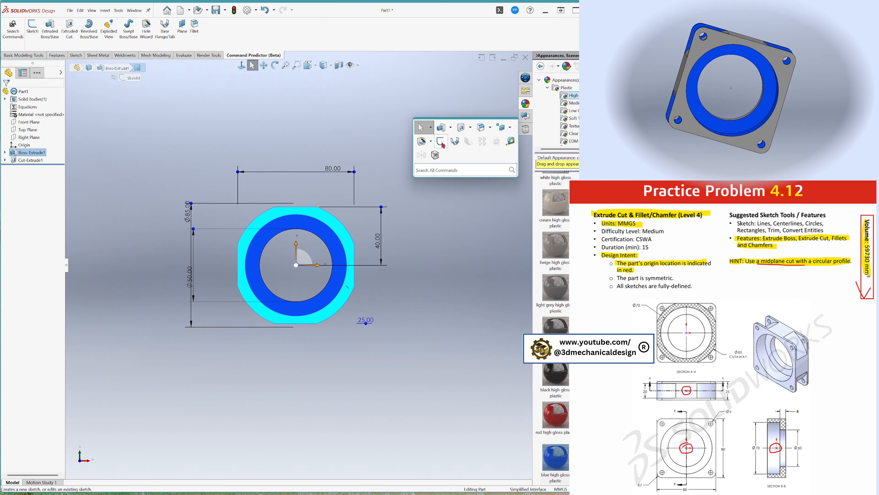
click(422, 141)
Sketch a center rectangle from the origin, about 87 mm wide, enclosing the ring's outline.
key(s)
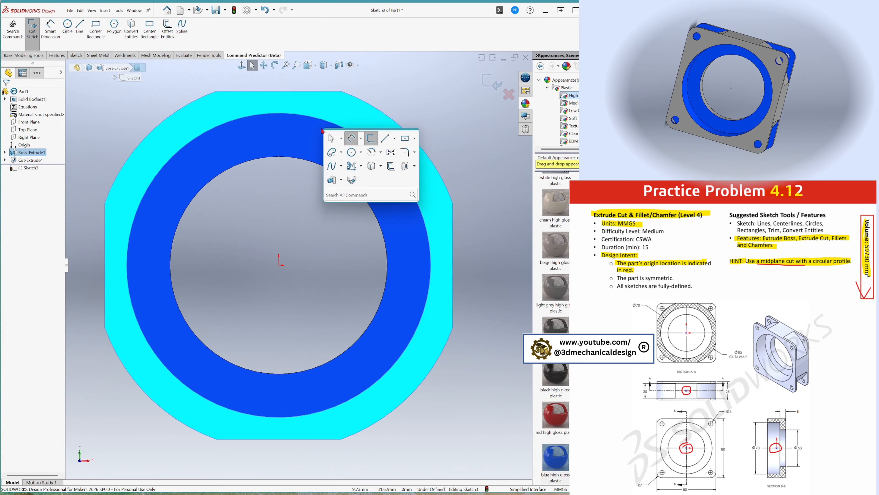
click(414, 137)
click(419, 158)
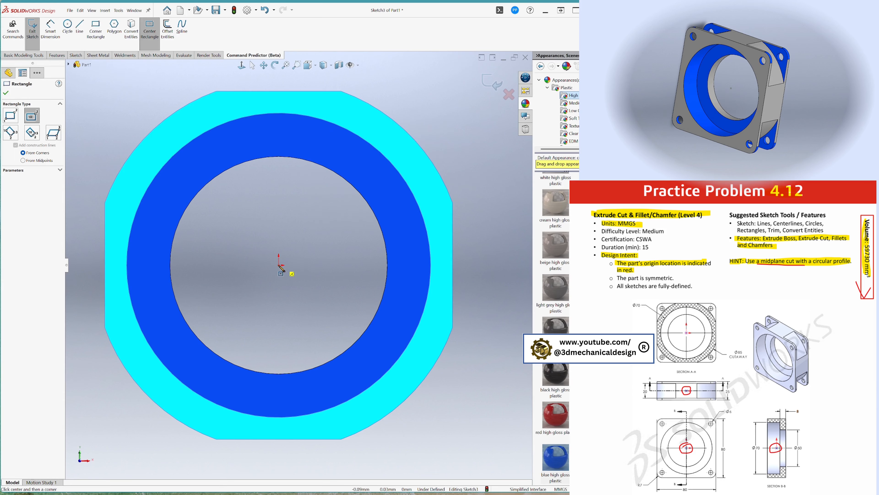
click(279, 264)
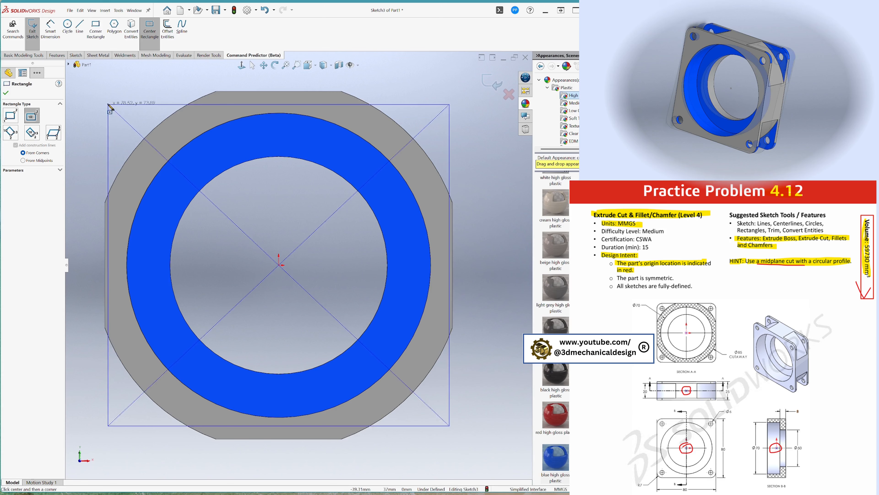
click(90, 85)
key(Escape)
Make the rectangle's upper and left sides collinear with the matching flat edges of the ring.
ctrl+click(223, 90)
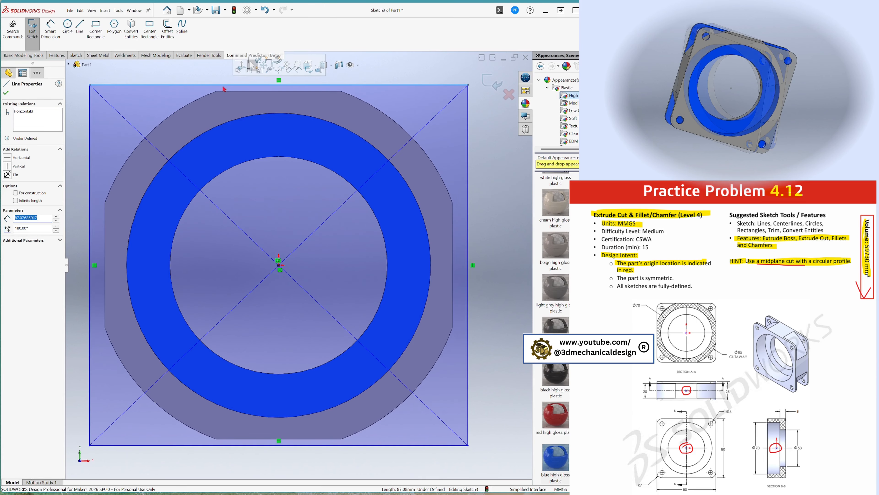
click(20, 186)
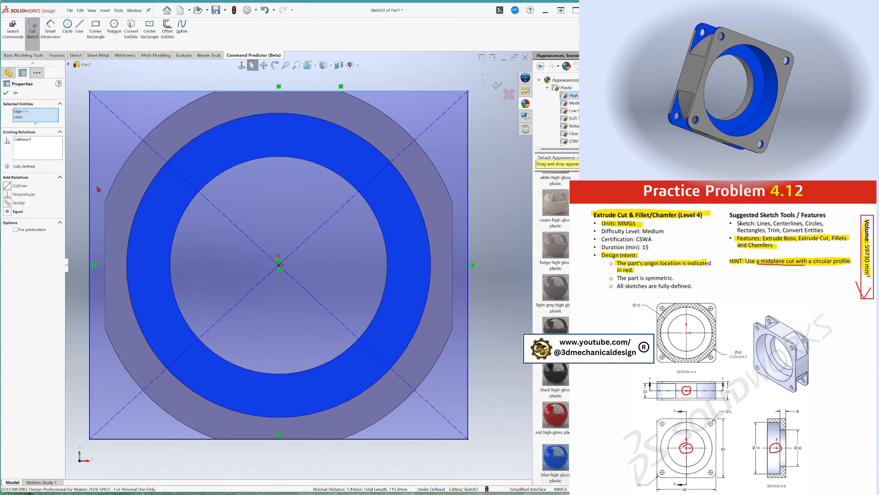
click(90, 205)
ctrl+click(105, 210)
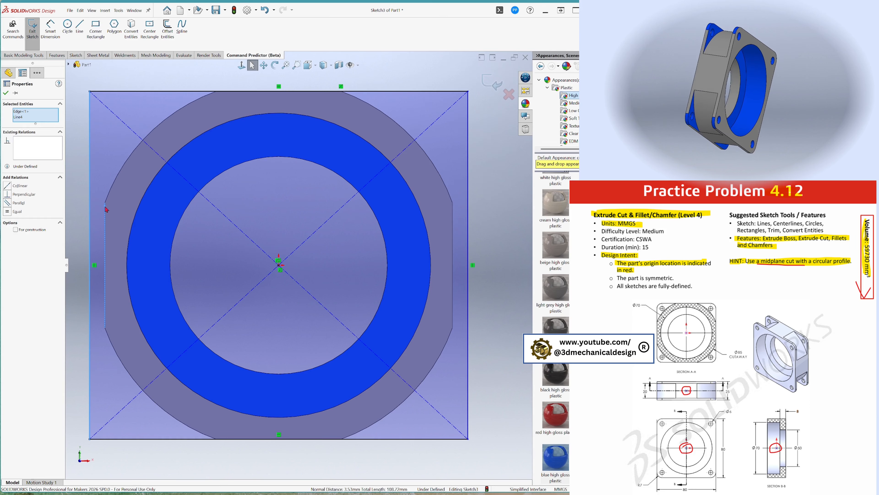
click(19, 186)
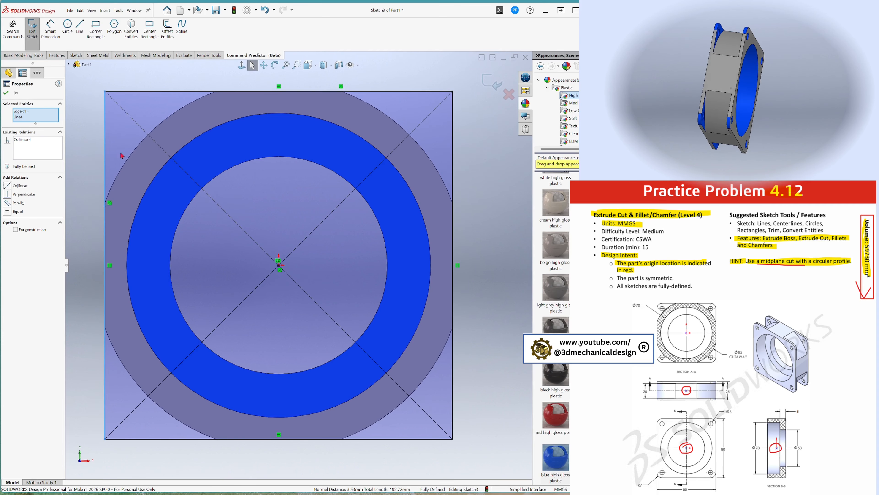
click(490, 128)
Round all four corners of the rectangle with 7 mm sketch fillets.
key(s)
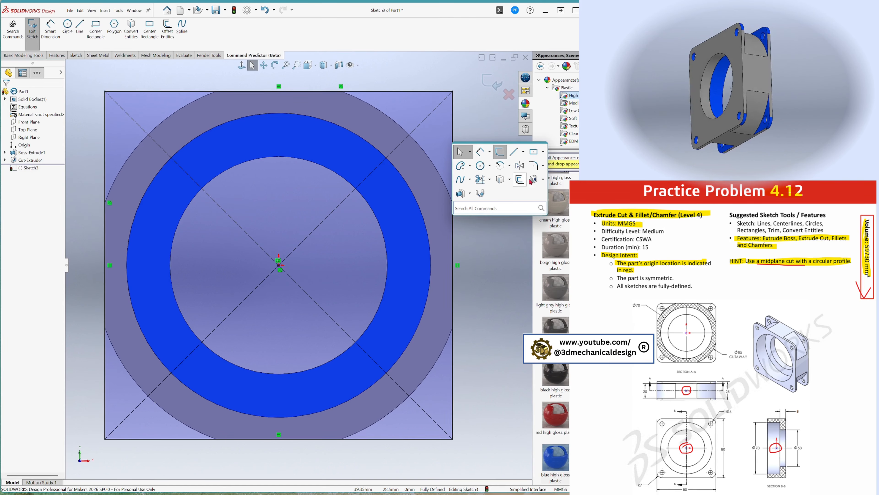
click(521, 179)
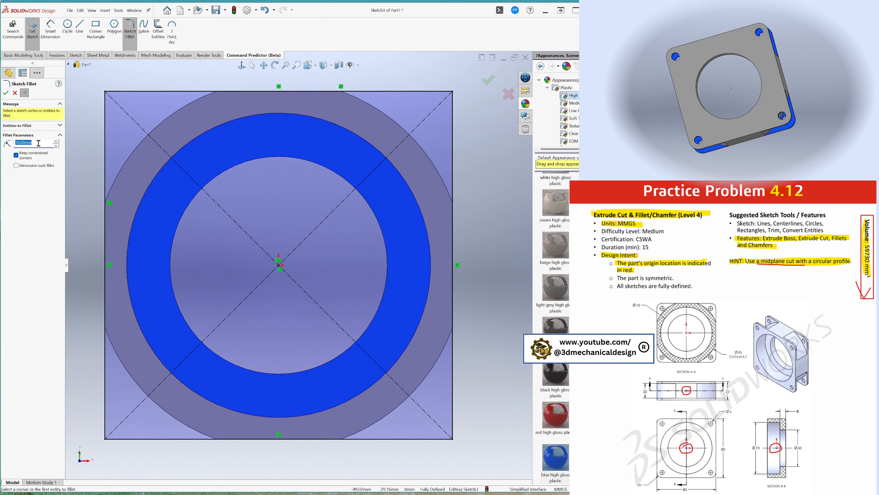
click(106, 92)
click(452, 92)
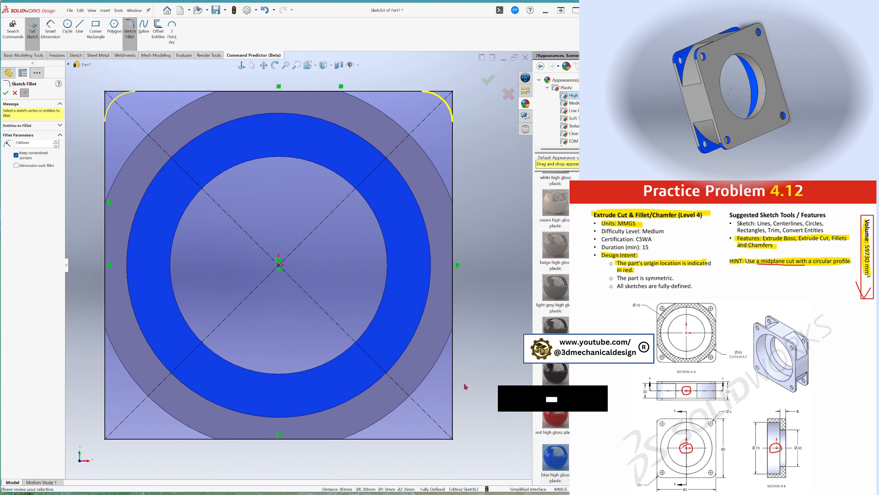
click(453, 439)
click(105, 439)
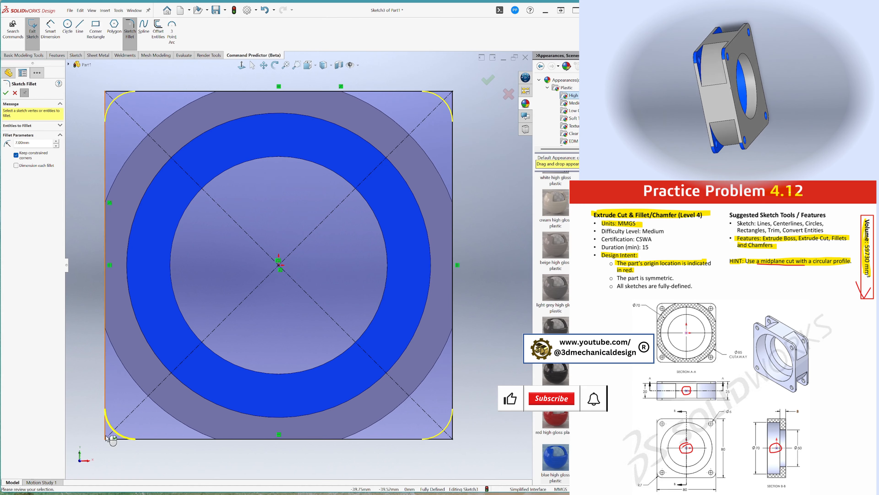
click(6, 92)
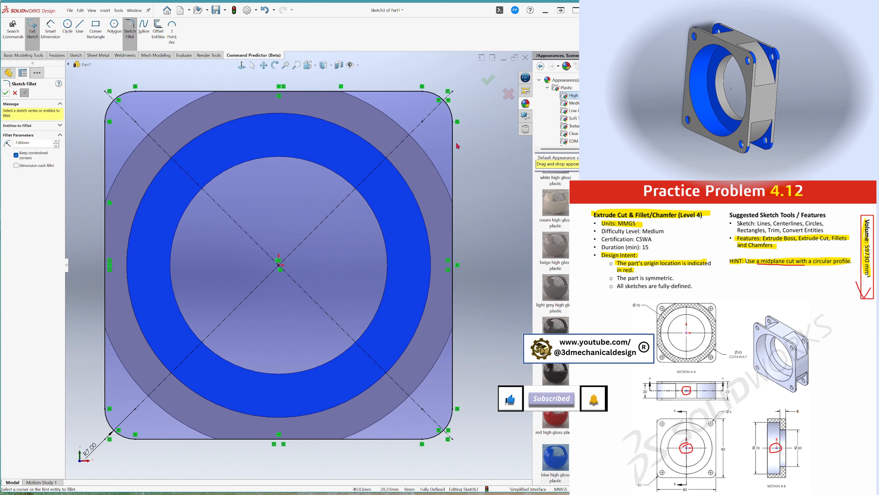
Sketch four circles of about 6 mm diameter, one centred on each corner fillet's centre point.
key(s)
click(518, 165)
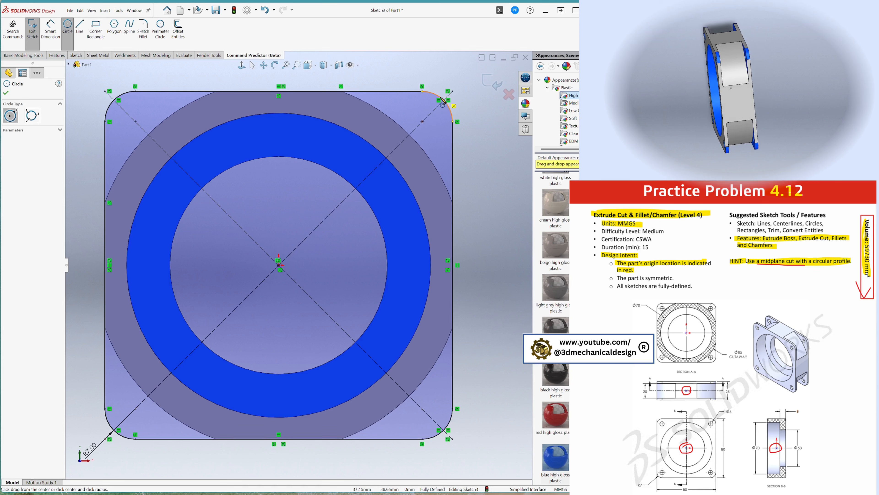
click(422, 121)
click(436, 121)
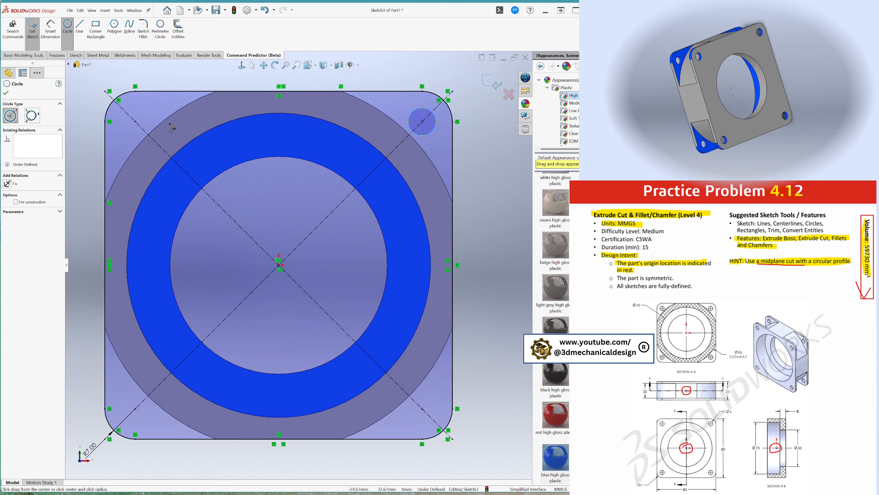
click(135, 121)
click(147, 121)
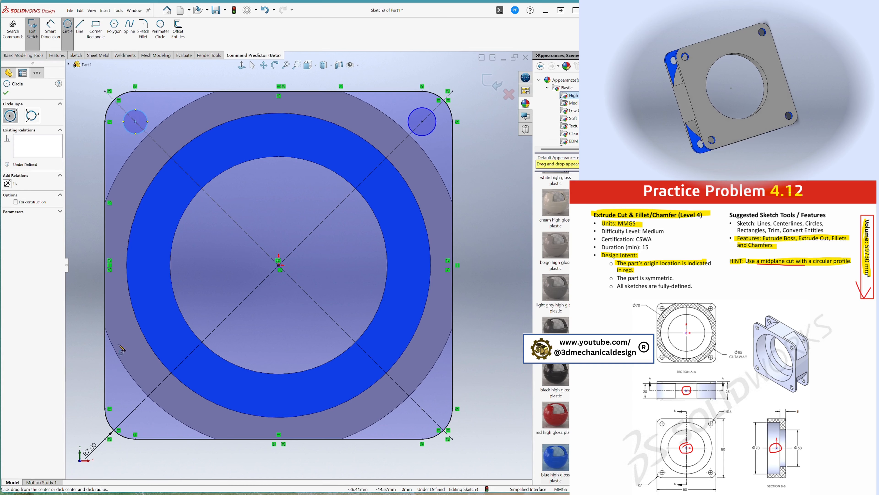
click(135, 408)
click(147, 408)
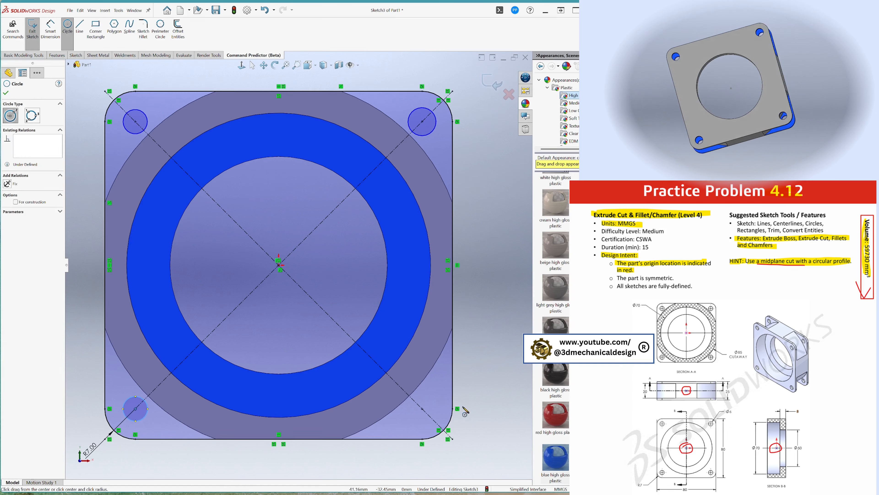
click(422, 408)
click(433, 408)
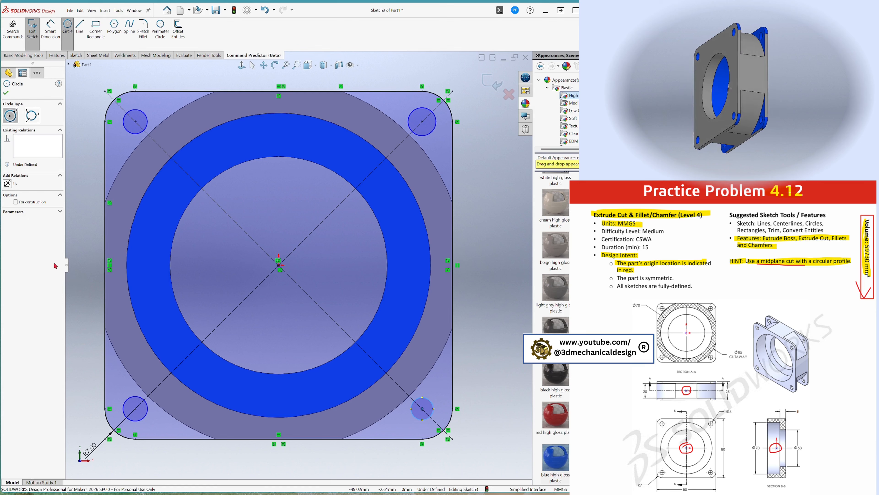
key(Escape)
click(128, 410)
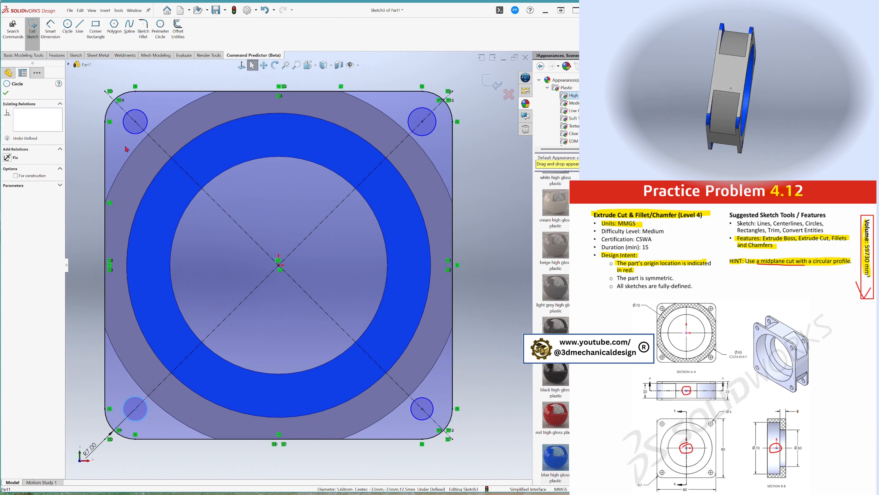
ctrl+click(128, 132)
ctrl+click(415, 110)
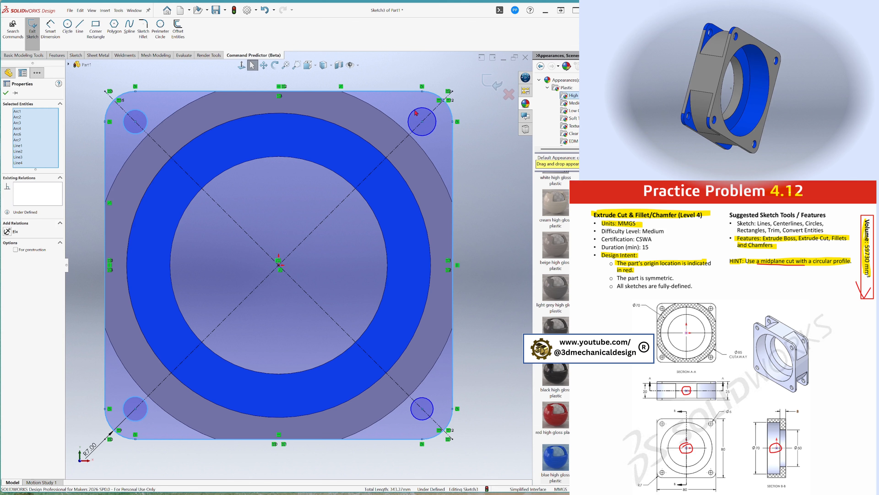
ctrl+click(414, 109)
ctrl+click(399, 92)
Apply an Equal relation to the four corner circles.
click(431, 133)
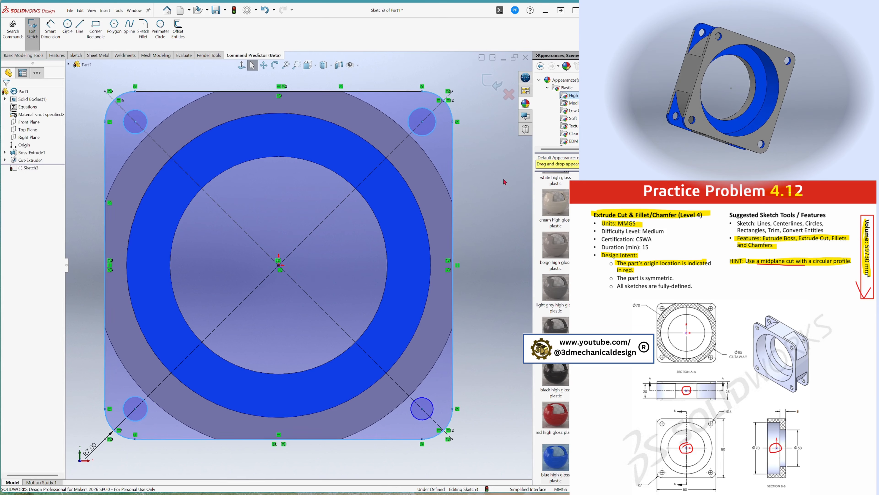
ctrl+click(142, 113)
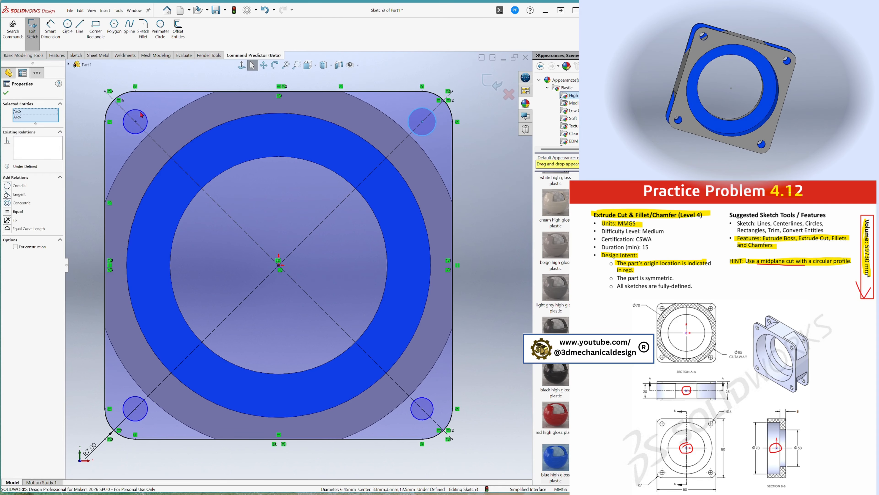
ctrl+click(134, 399)
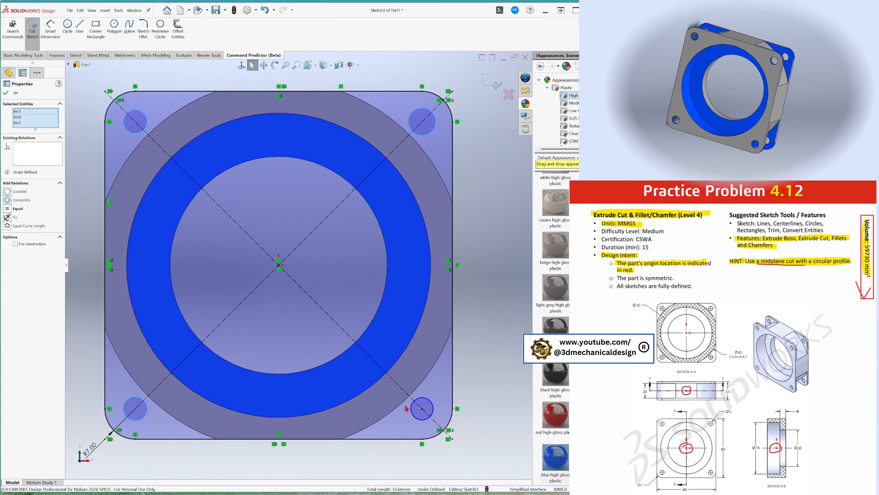
ctrl+click(413, 408)
click(16, 213)
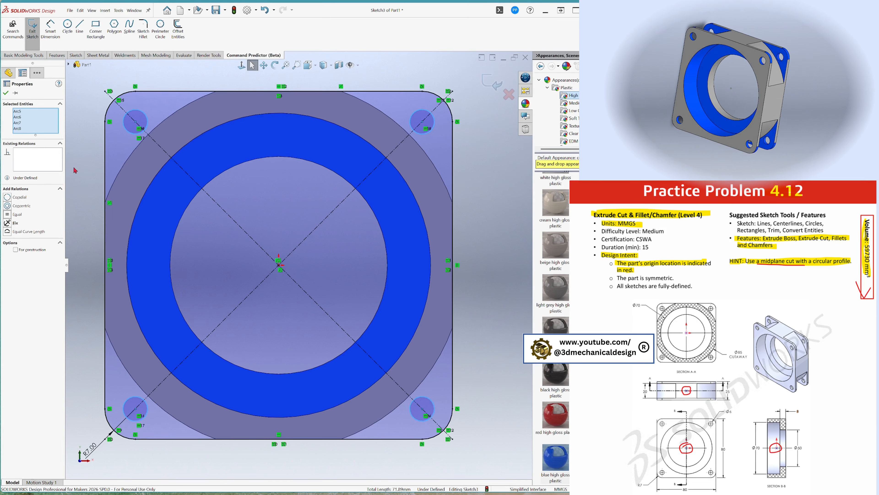
click(77, 169)
Dimension the upper-left corner circle's diameter as 6 mm.
key(s)
click(133, 168)
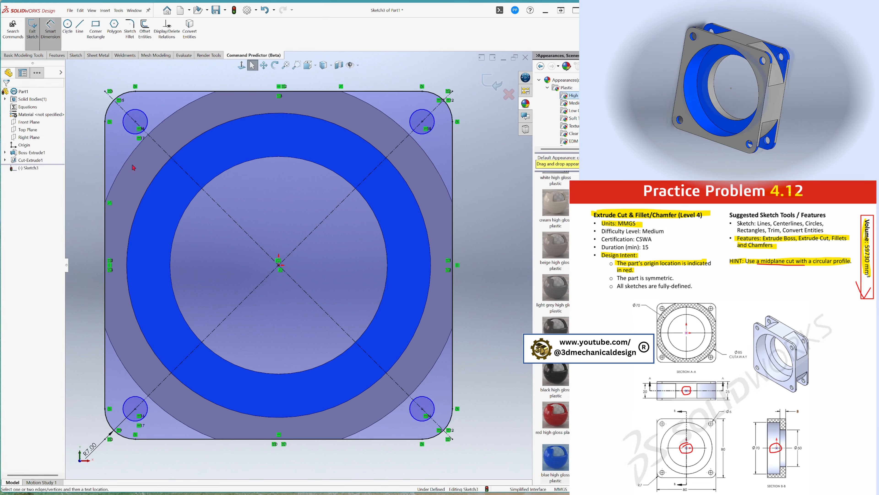
click(127, 130)
click(89, 146)
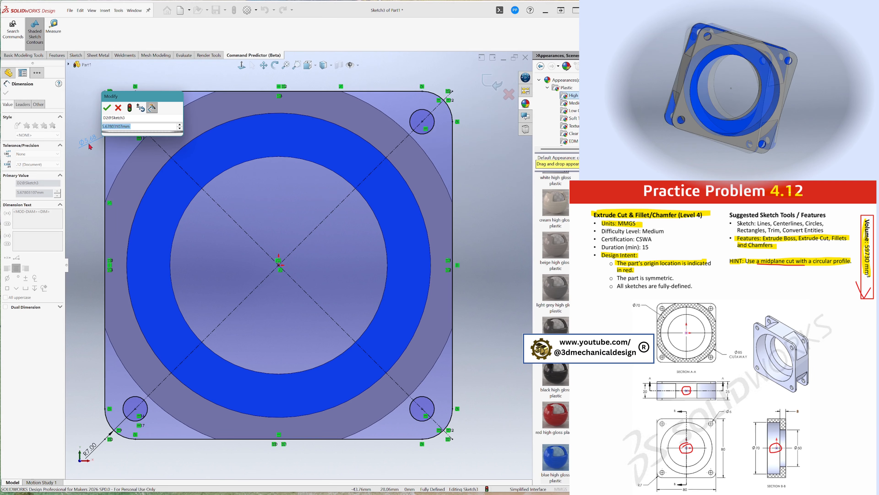
text(6)
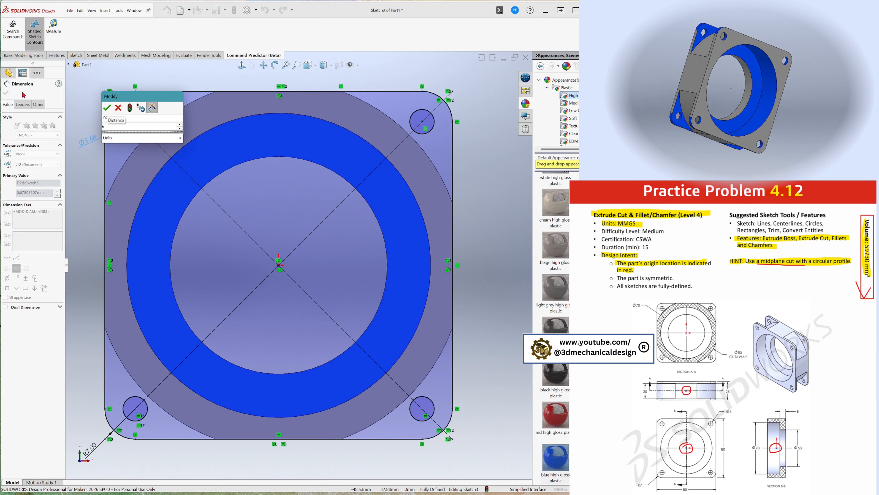
click(107, 108)
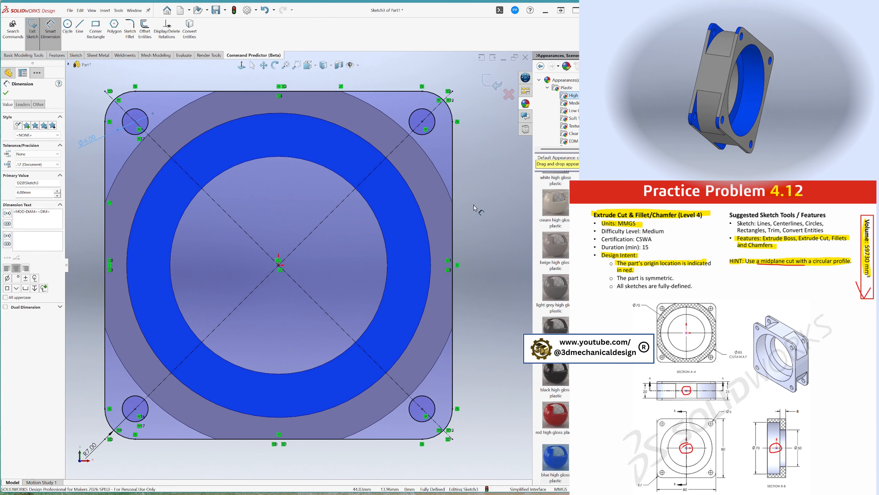
key(Escape)
Convert the ring's four outer arc edges at the corners into entities of the flange sketch.
middle_drag(474, 205, 325, 179)
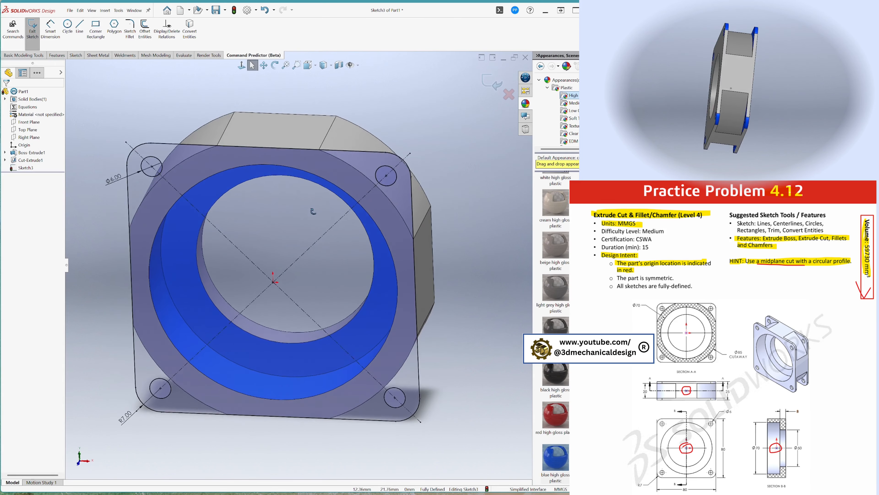
key(ctrl+8)
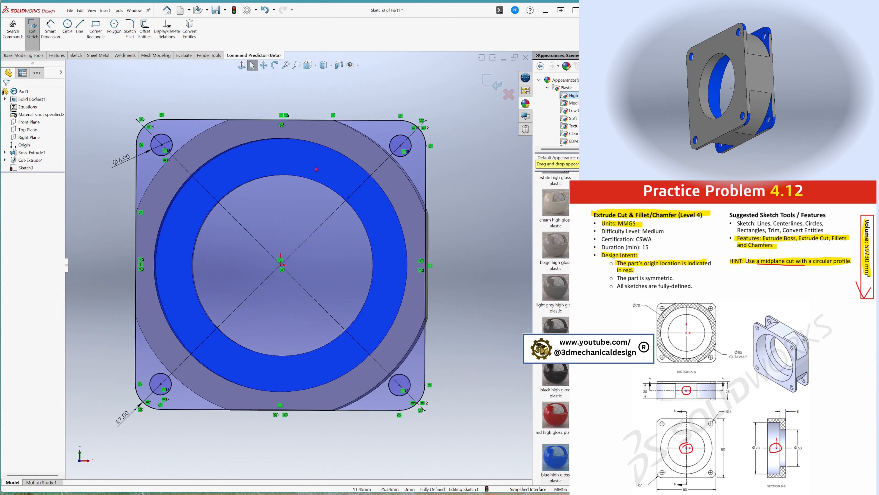
middle_drag(304, 249, 327, 260)
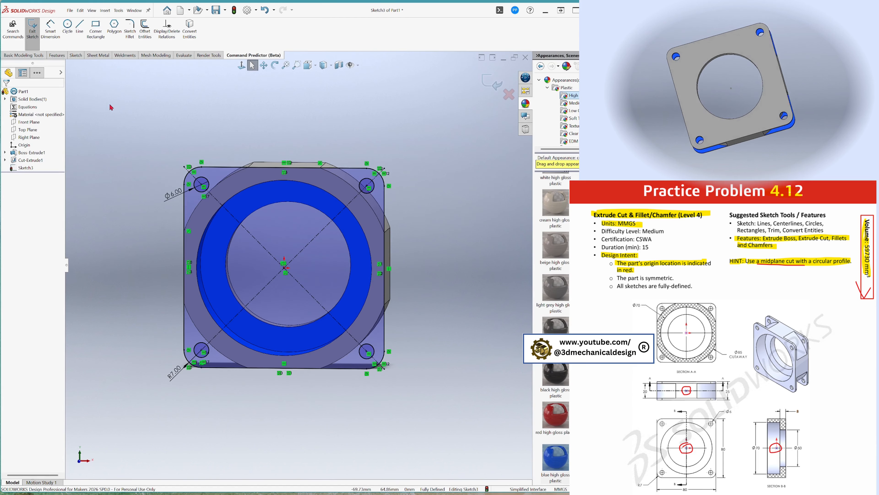
click(76, 55)
click(122, 48)
click(128, 57)
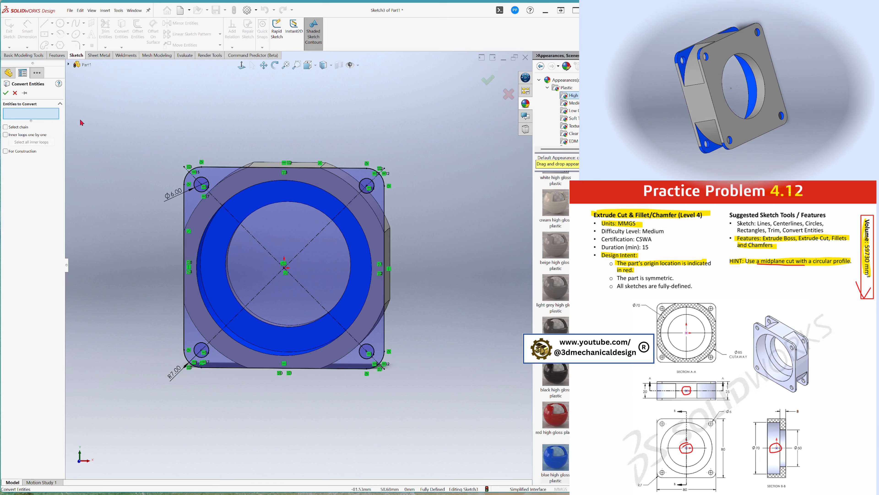
middle_drag(229, 208, 247, 189)
click(247, 187)
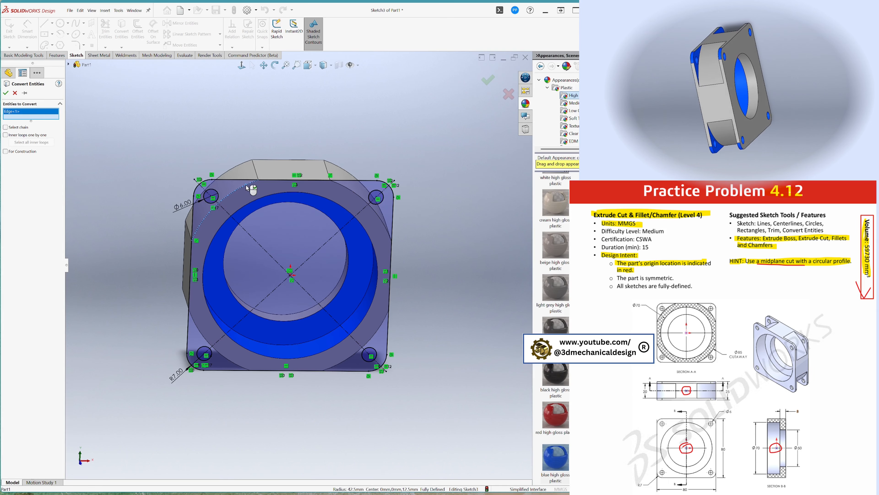
click(355, 195)
click(230, 362)
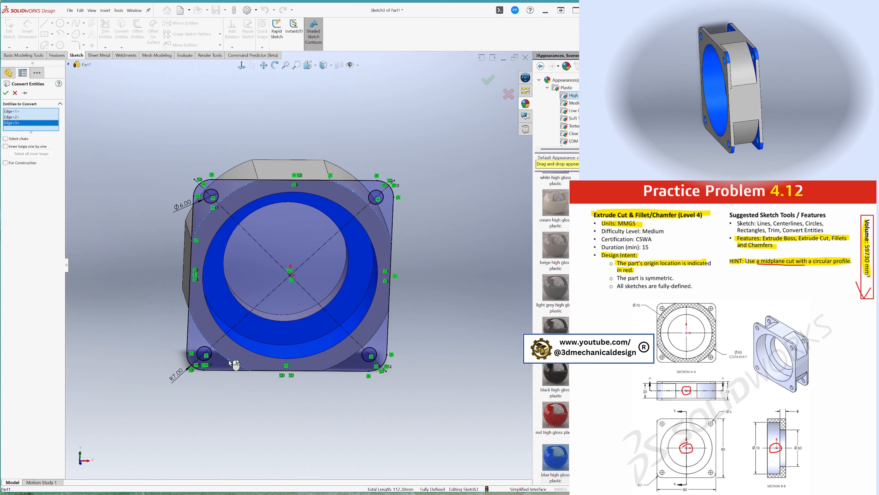
click(347, 362)
click(6, 92)
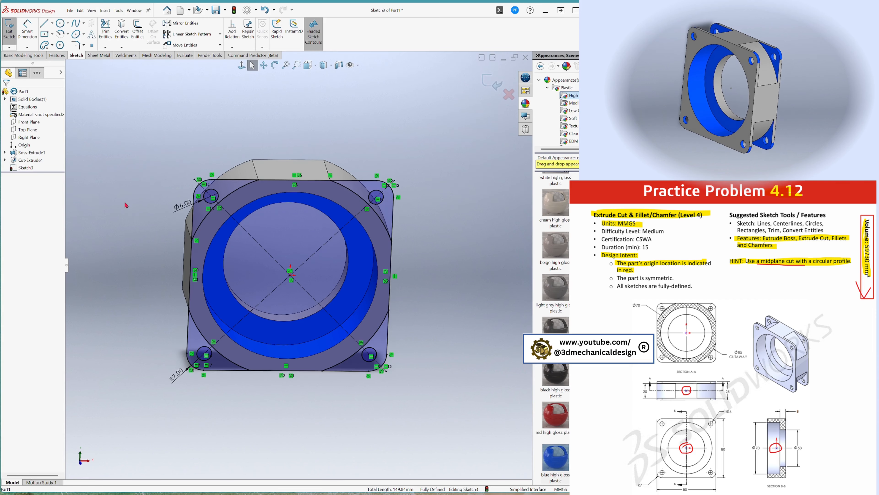
Start an Extruded Boss/Base from the flange sketch and choose the four corner regions outside the ring as its contours.
scroll(128, 204, up, 1)
middle_drag(127, 205, 125, 180)
scroll(125, 179, down, 2)
ctrl+middle_drag(453, 298, 302, 266)
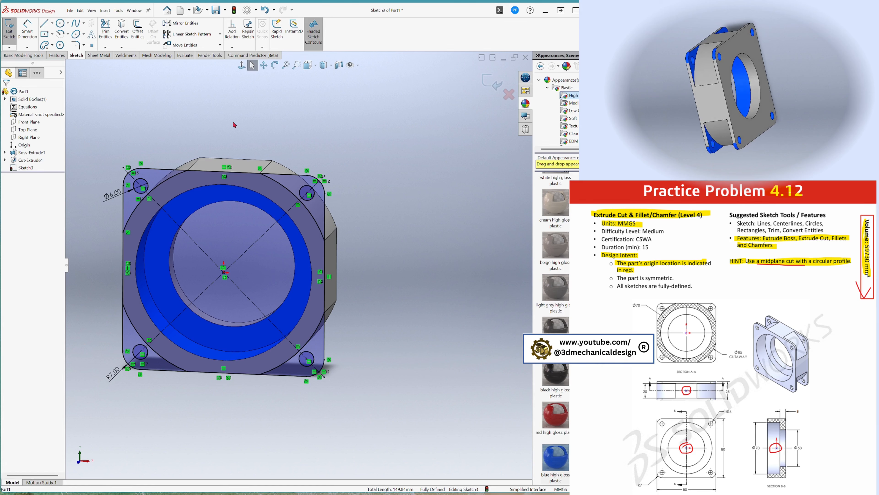
key(s)
click(252, 174)
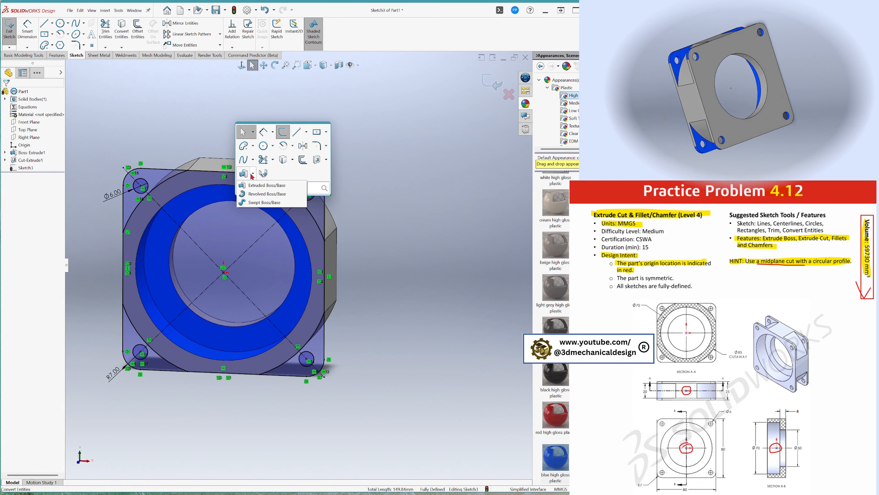
click(266, 185)
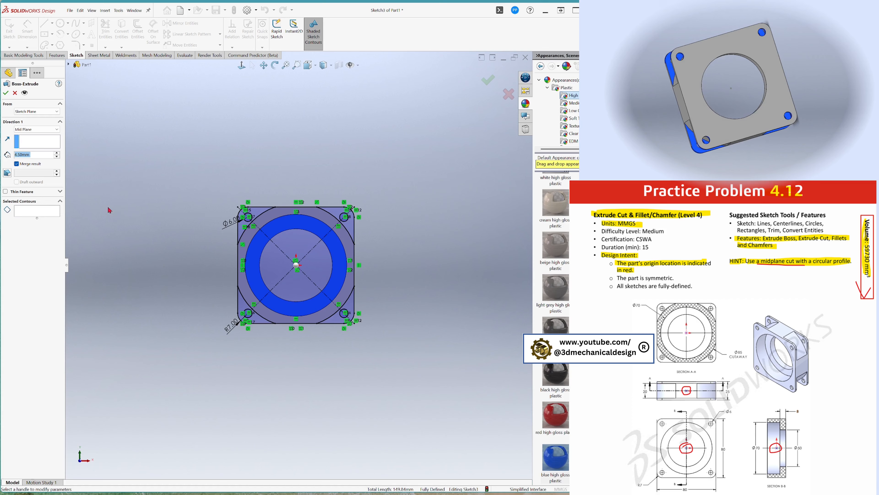
click(37, 211)
scroll(119, 170, down, 5)
scroll(157, 203, up, 3)
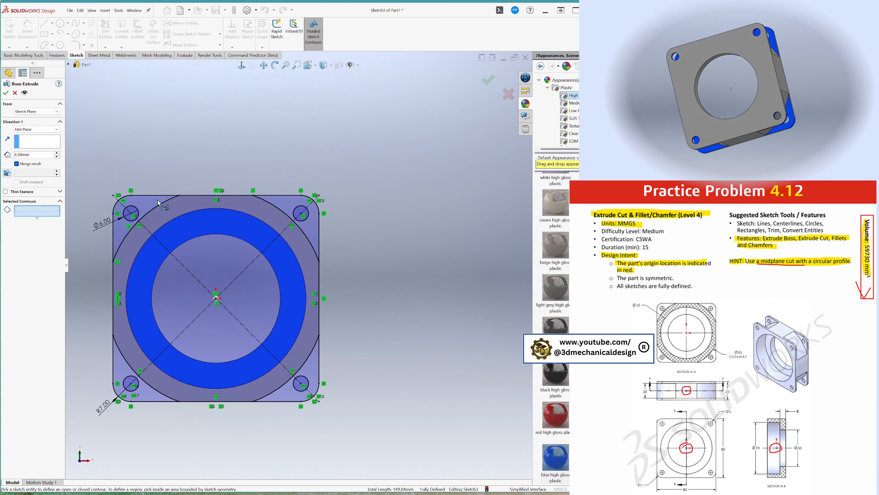
click(157, 203)
click(282, 208)
click(315, 371)
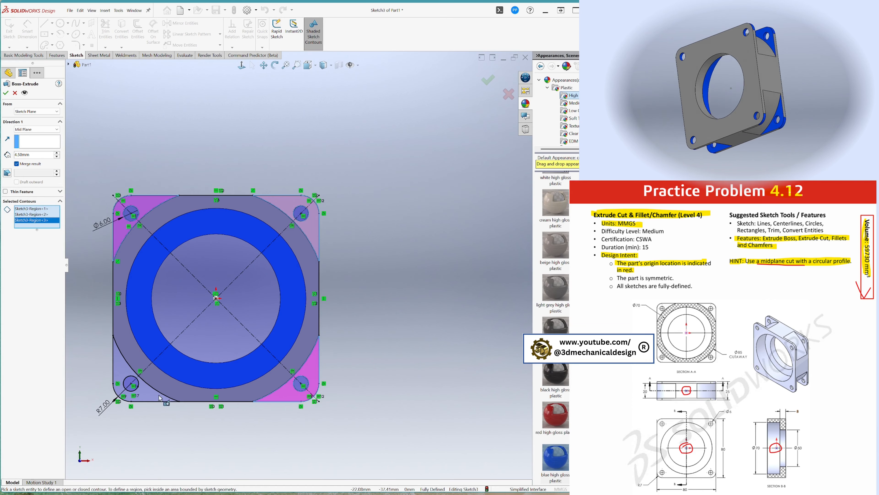
click(160, 397)
Extrude the four corner regions 2.5 mm as a Blind boss with the direction reversed towards the ring body, merging the result.
text(2.5)
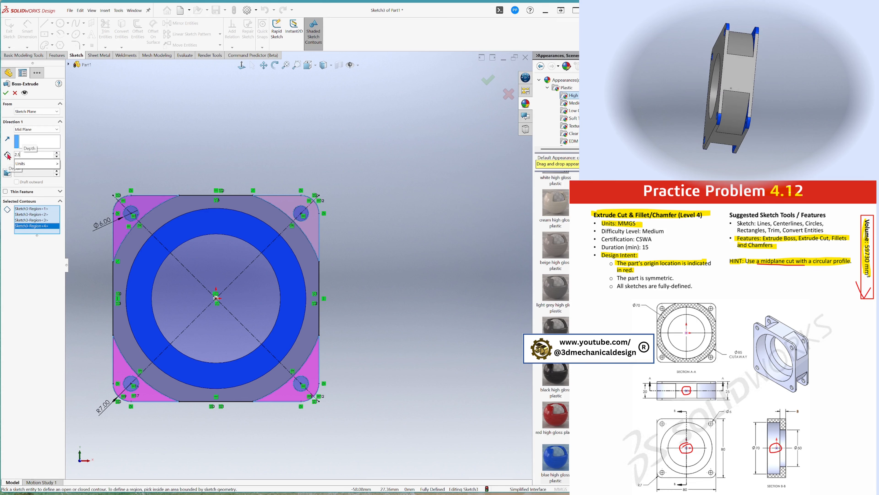
key(Return)
middle_drag(173, 128, 131, 225)
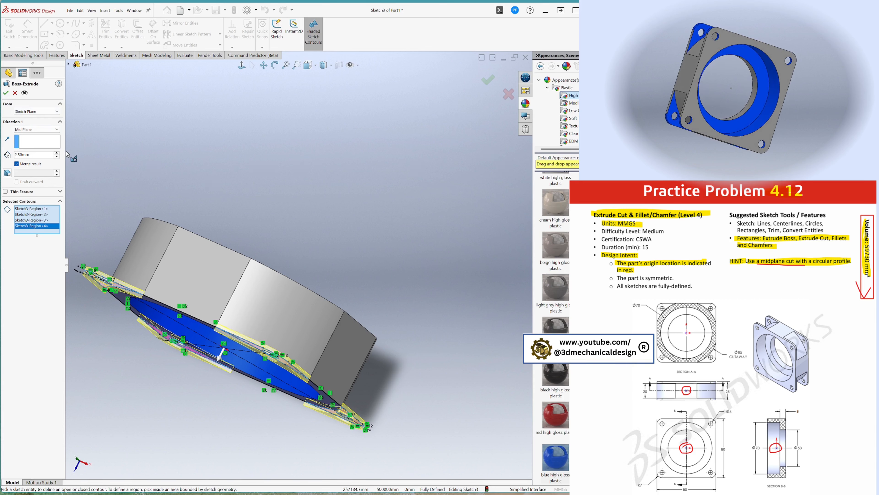
scroll(43, 132, up, 1)
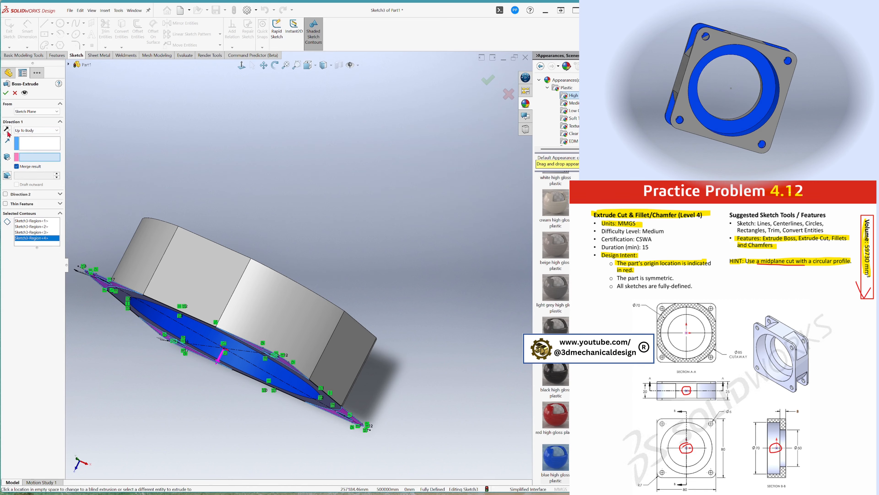
click(7, 131)
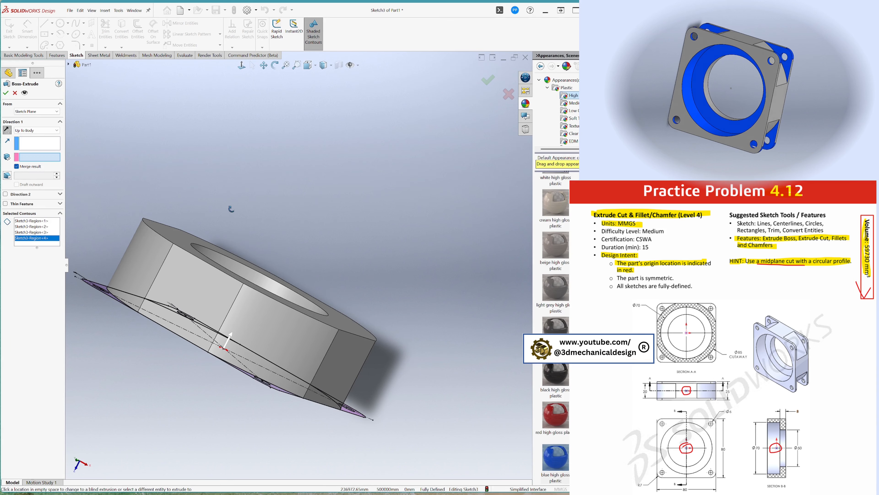
click(57, 131)
click(47, 135)
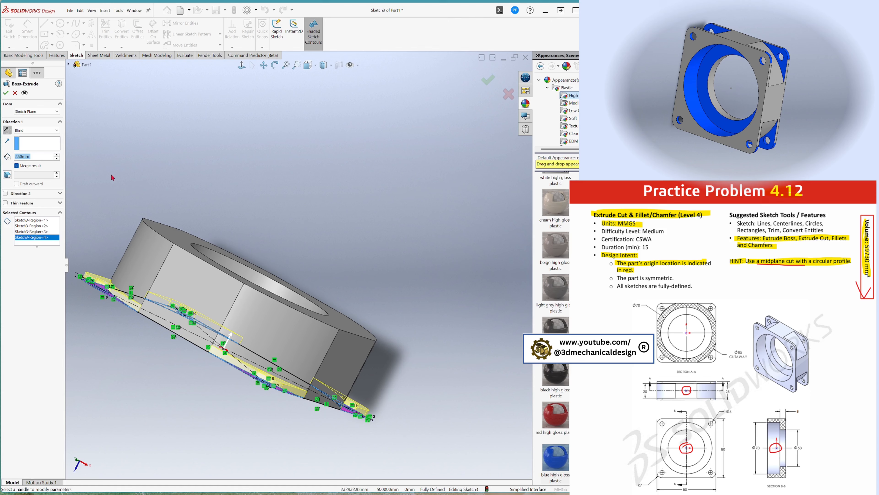
middle_drag(111, 177, 125, 159)
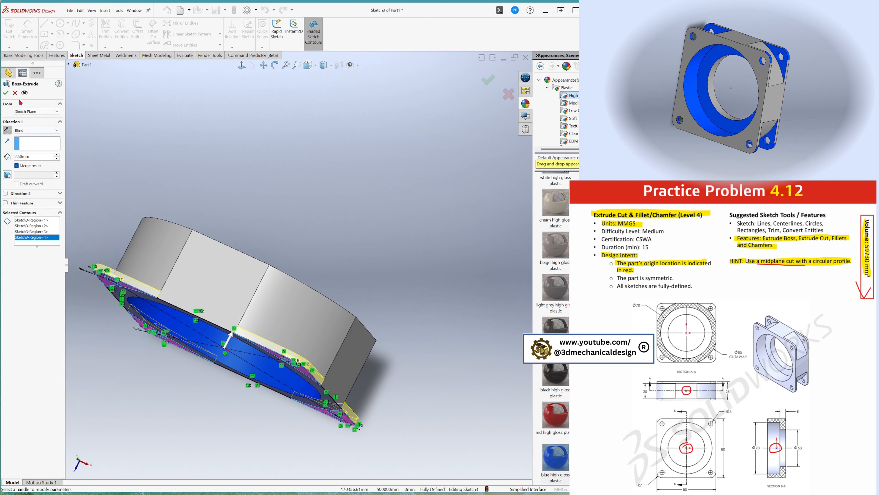
click(6, 93)
middle_drag(383, 375, 303, 324)
scroll(329, 328, up, 2)
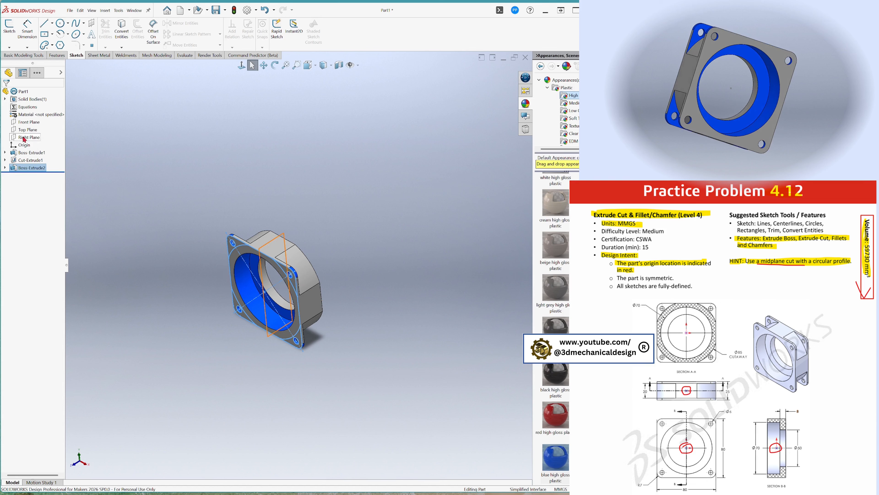
Mirror the extruded corner lugs about the Front Plane to the opposite side of the ring.
click(27, 122)
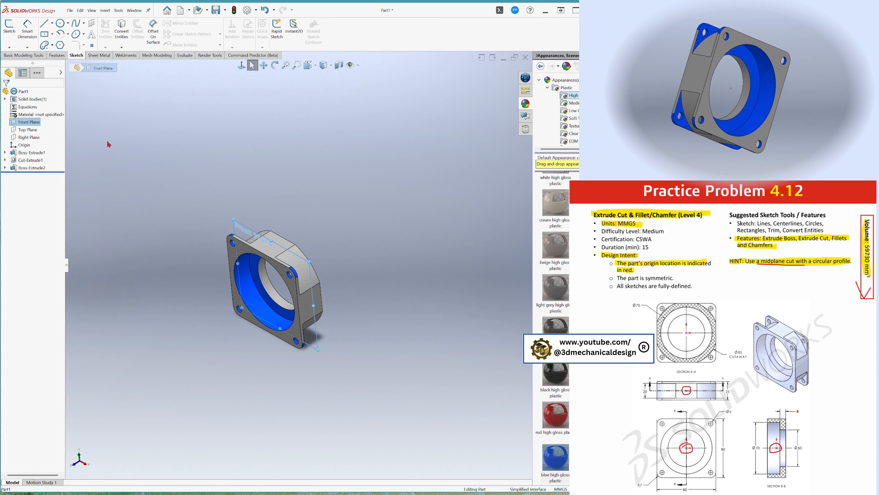
scroll(360, 300, down, 2)
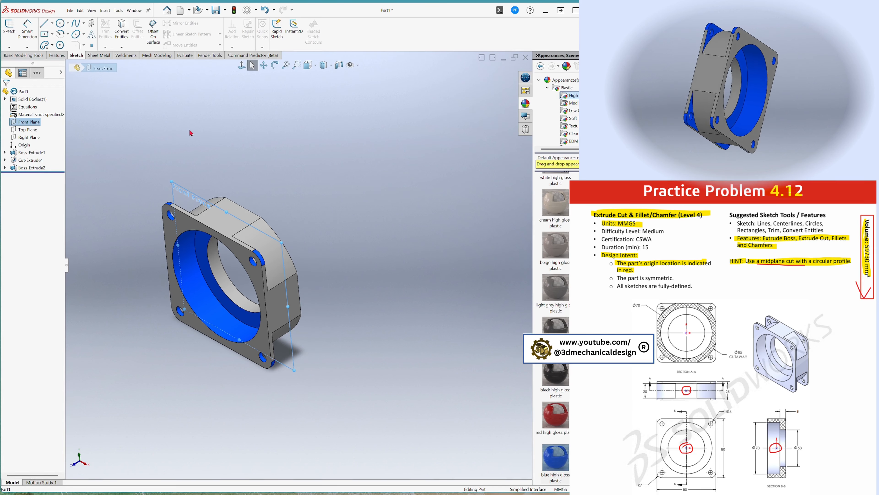
click(57, 56)
click(205, 47)
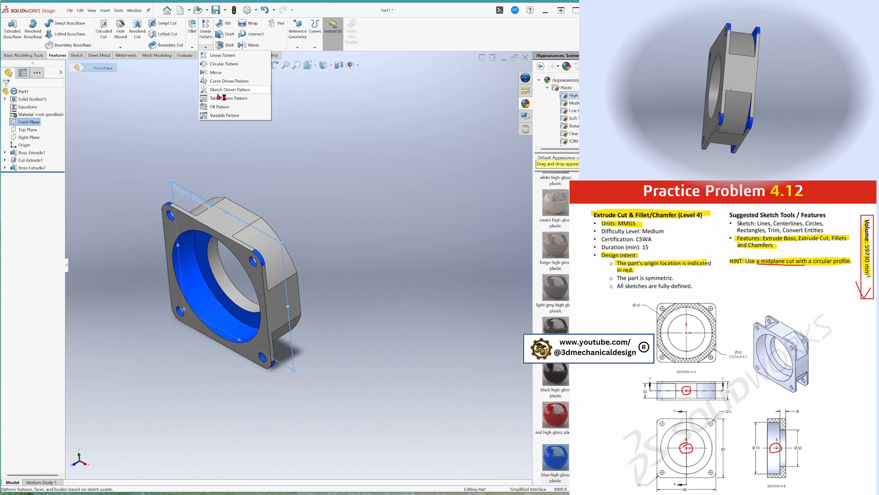
click(216, 72)
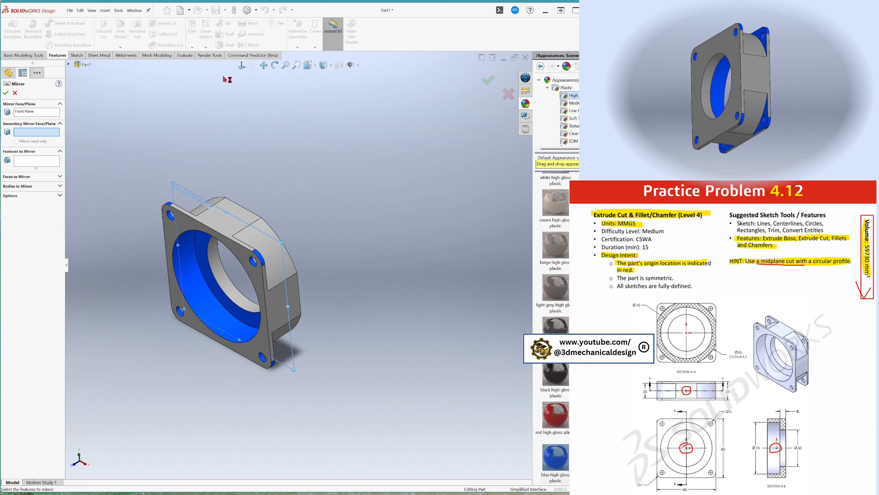
click(43, 162)
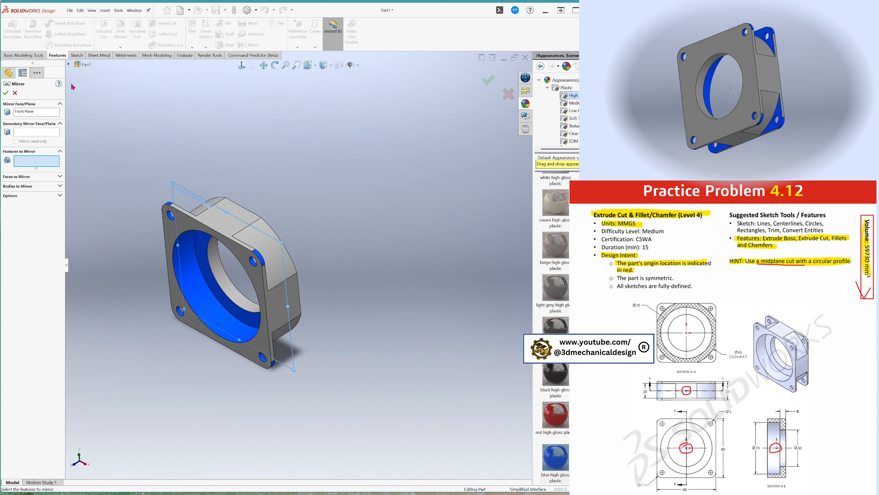
click(69, 64)
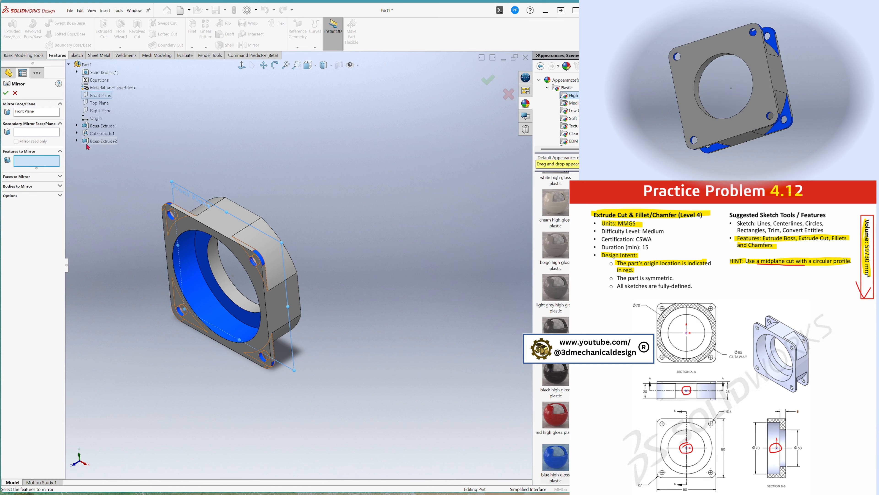
click(99, 142)
middle_drag(97, 222, 93, 265)
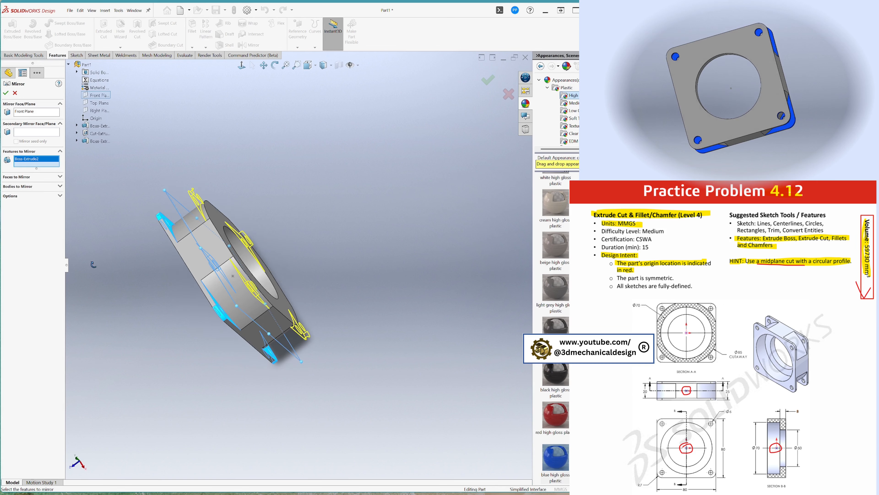
click(5, 92)
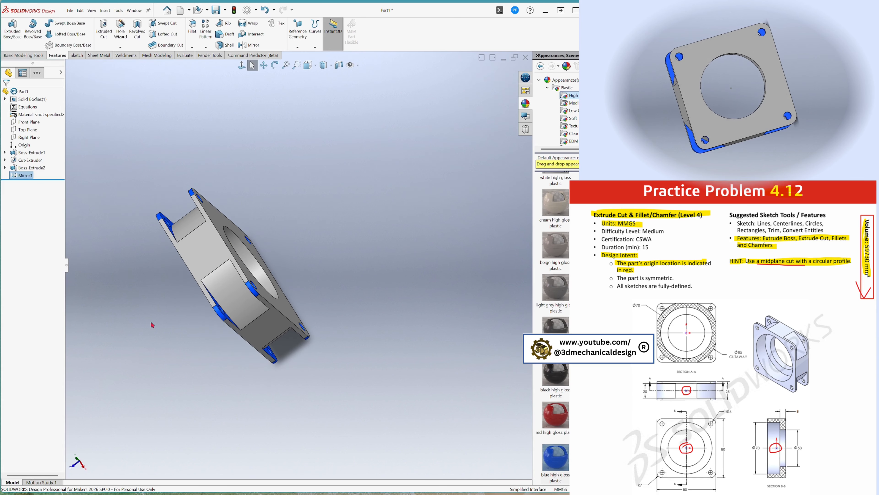
Cut the housing open with a section view, examine its counterbored interior, and turn the section off again.
middle_drag(151, 324, 222, 271)
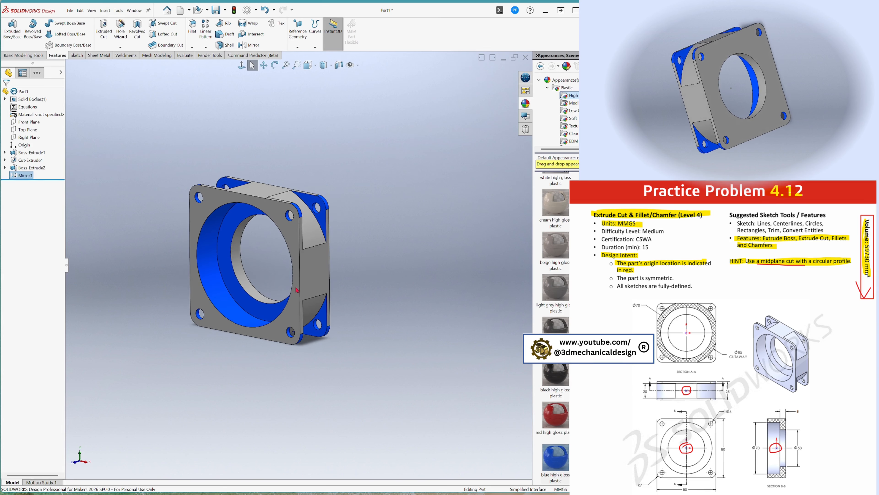
scroll(321, 268, down, 2)
click(339, 66)
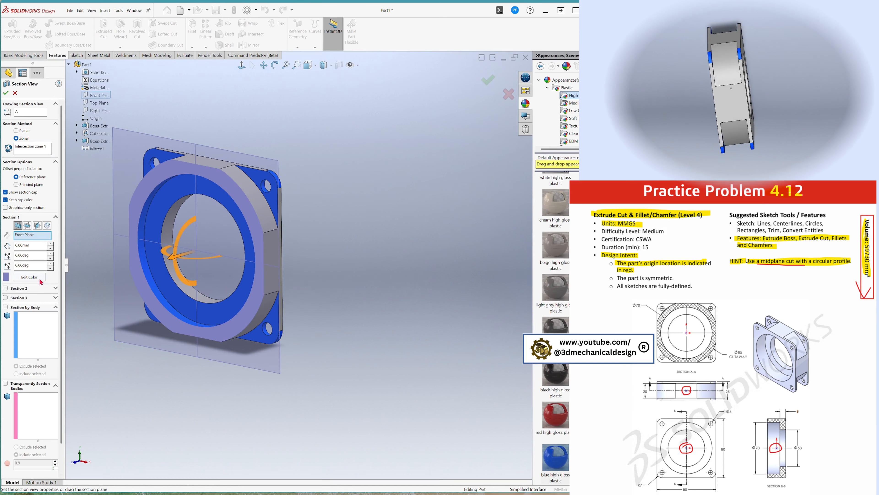
click(27, 227)
click(6, 93)
middle_drag(257, 180, 310, 182)
click(194, 258)
click(197, 257)
click(215, 208)
click(310, 183)
click(183, 301)
middle_drag(183, 301, 270, 244)
click(342, 71)
click(29, 145)
click(270, 244)
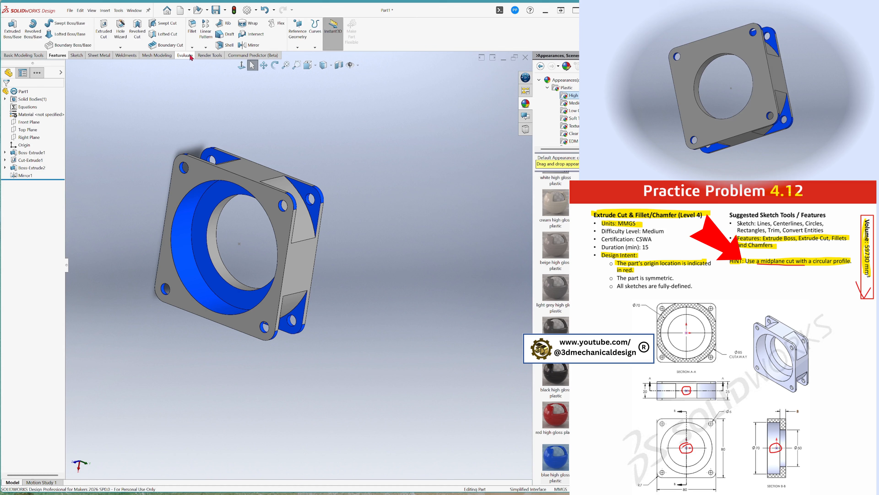
Check the finished part's volume in its mass properties against the drawing and close the report.
click(185, 55)
click(52, 29)
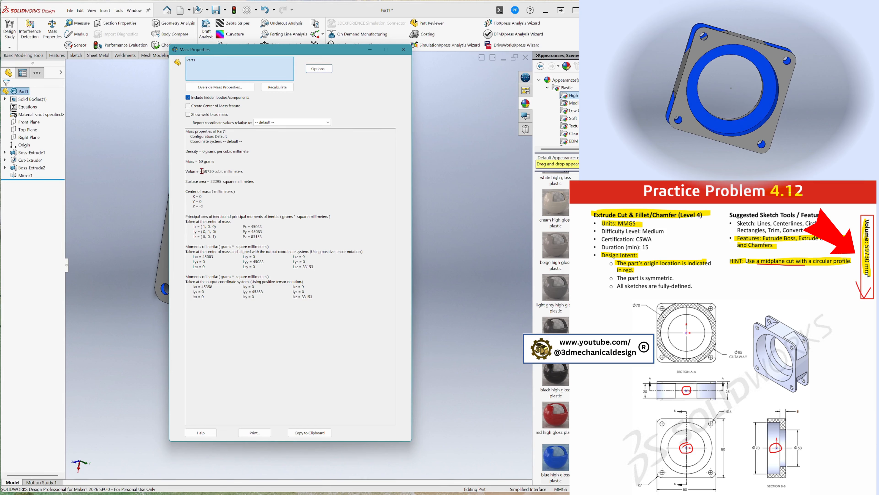
drag(212, 168, 213, 170)
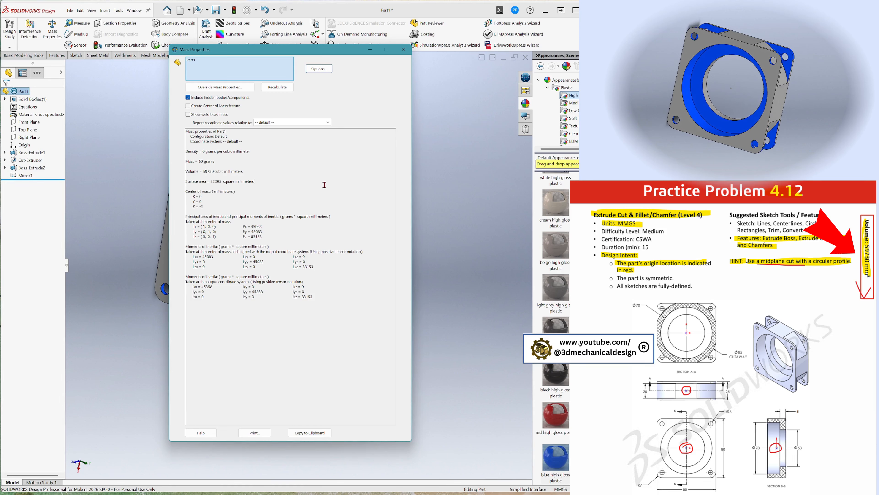
click(403, 49)
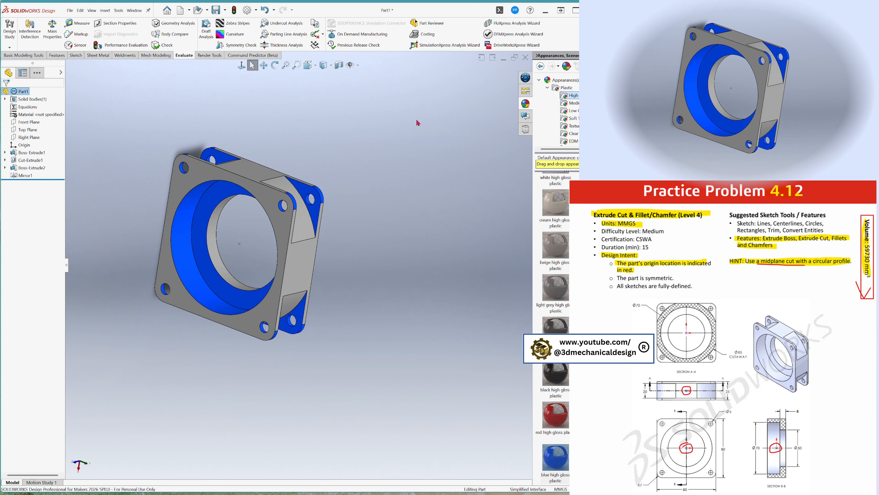
mouse_move(143, 418)
middle_down()
mouse_move(161, 417)
mouse_move(140, 418)
middle_up()
scroll(138, 417, down, 4)
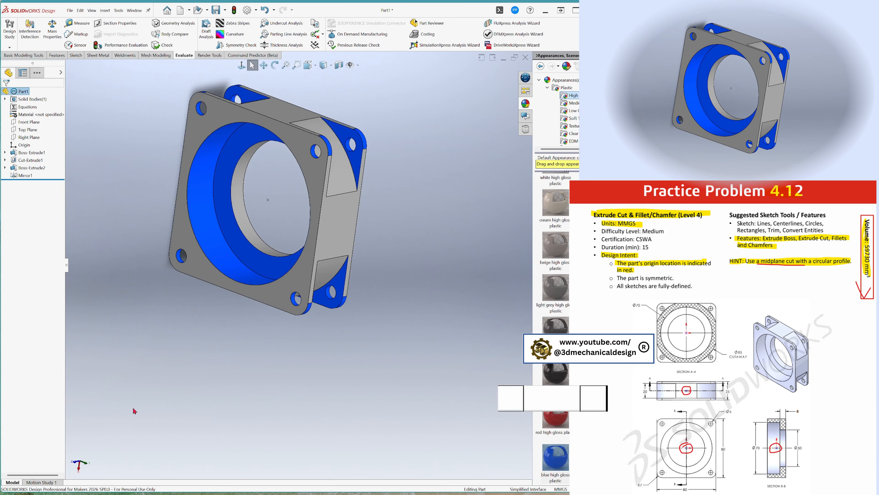
scroll(274, 274, up, 5)
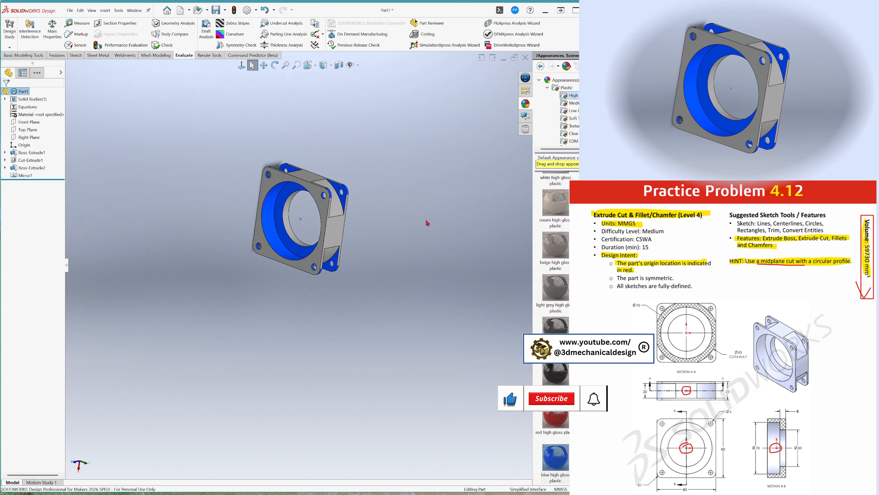
scroll(365, 191, down, 2)
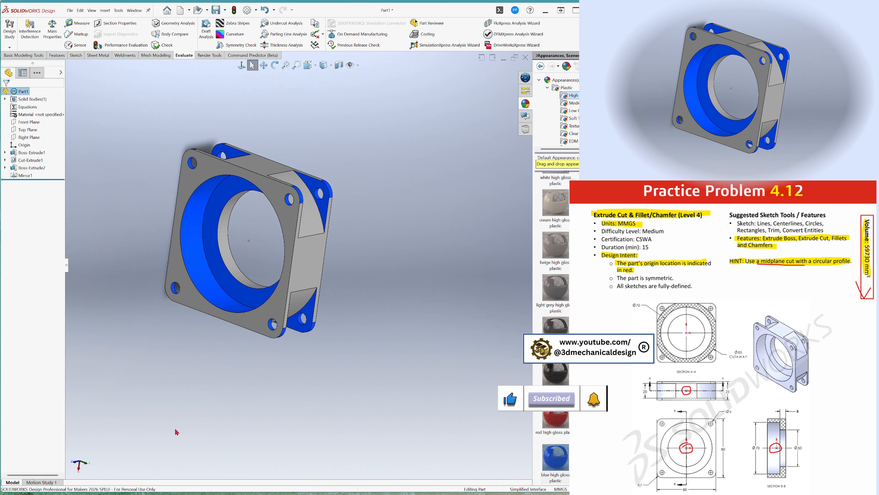